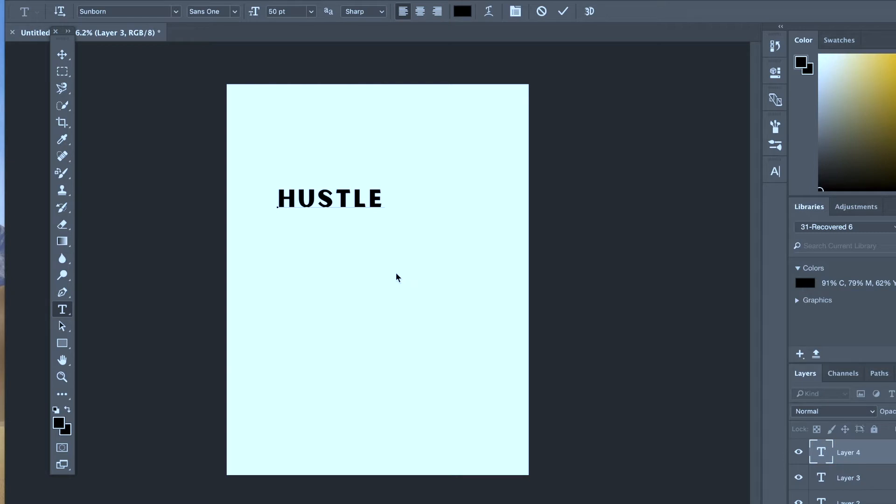
Step: Scale the HUSTLE text to about 205% and move it near the top of the page
{"action": "left_click", "coordinate": [66, 56]}
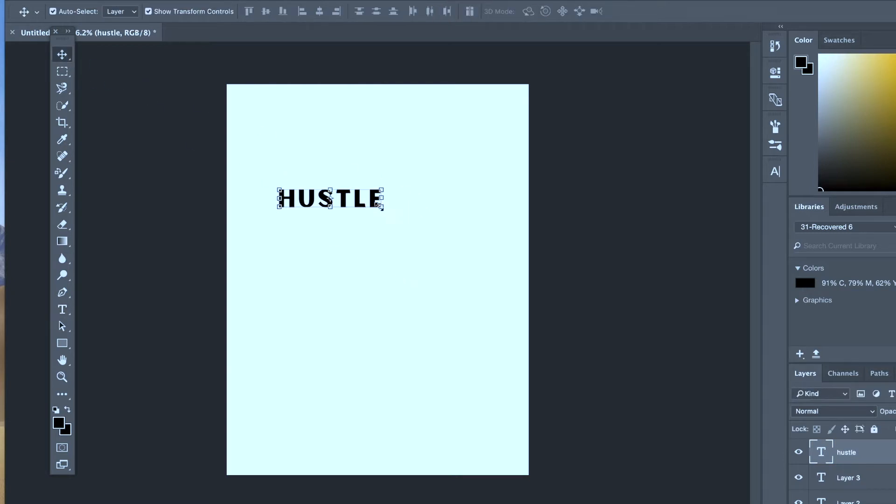
{"action": "left_click", "coordinate": [379, 206]}
{"action": "left_click_drag", "start_coordinate": [386, 217], "coordinate": [498, 271]}
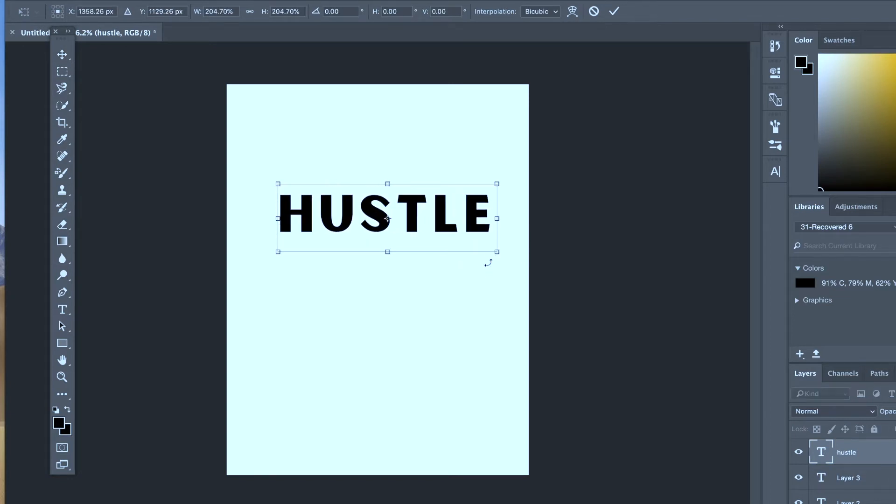
{"action": "left_click_drag", "start_coordinate": [461, 205], "coordinate": [451, 134]}
{"action": "key", "text": "Return"}
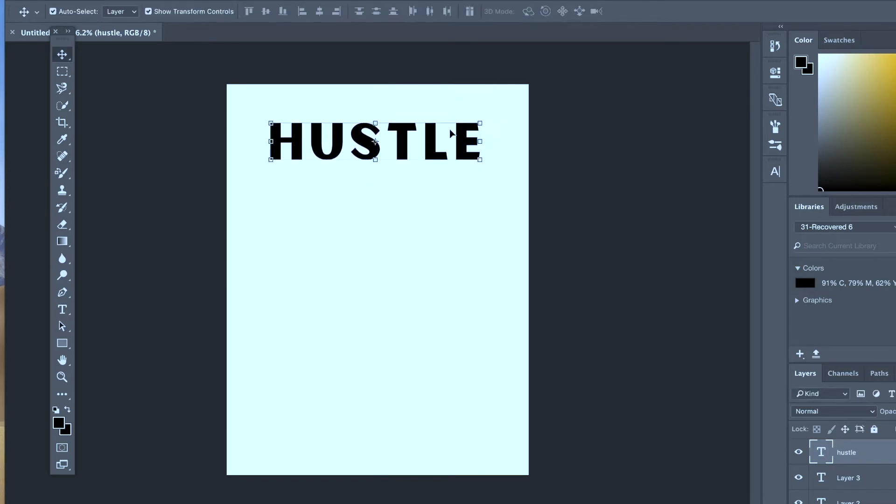
{"action": "left_click", "coordinate": [436, 191]}
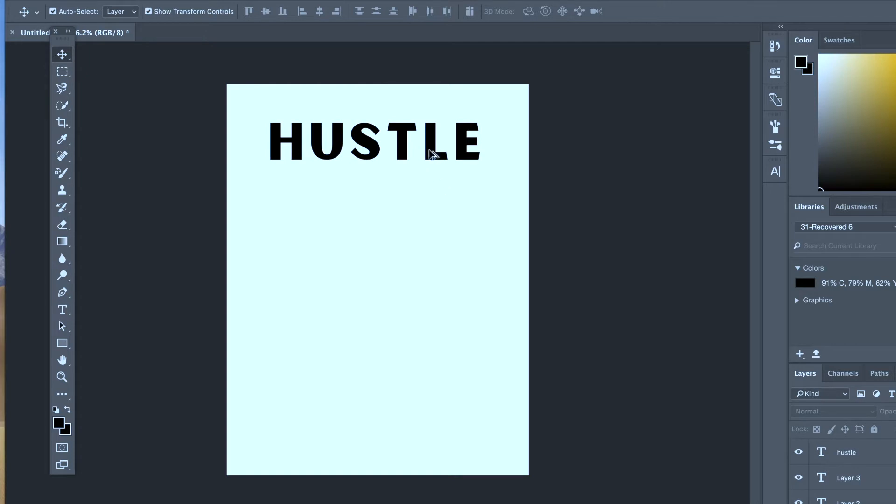
Step: Duplicate the HUSTLE text directly below the original and set the copy's font style to Sans One Outline
{"action": "left_click_drag", "start_coordinate": [432, 154], "coordinate": [430, 199]}
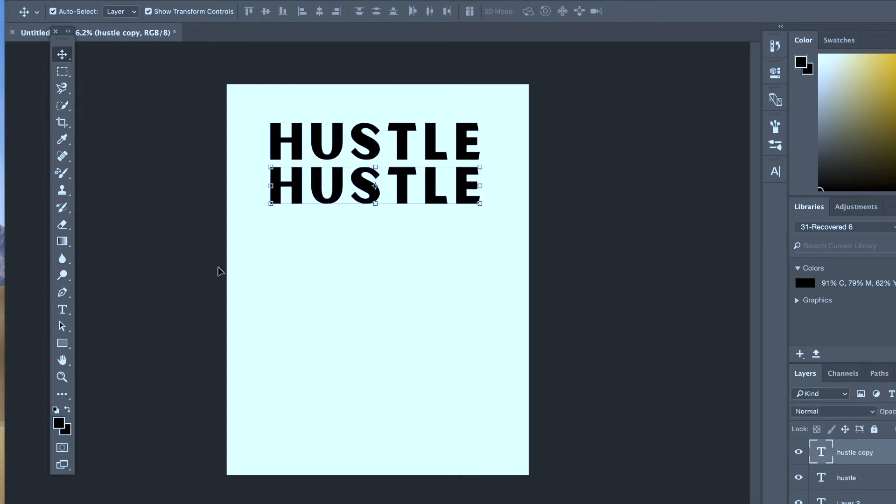
{"action": "left_click", "coordinate": [64, 294]}
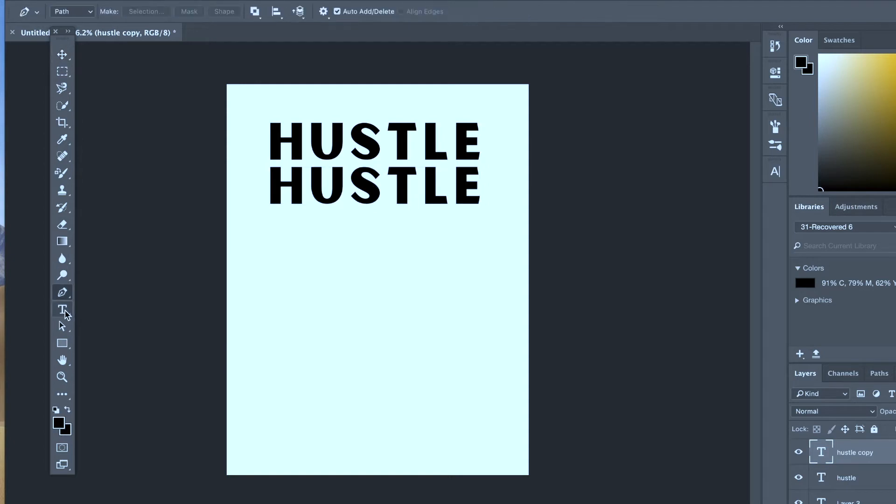
{"action": "left_click", "coordinate": [66, 309]}
{"action": "double_click", "coordinate": [304, 190]}
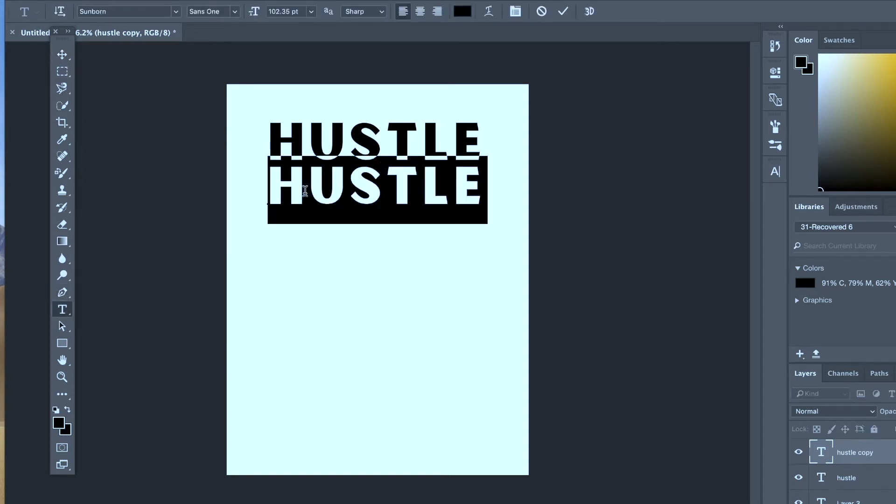
{"action": "left_click", "coordinate": [234, 11]}
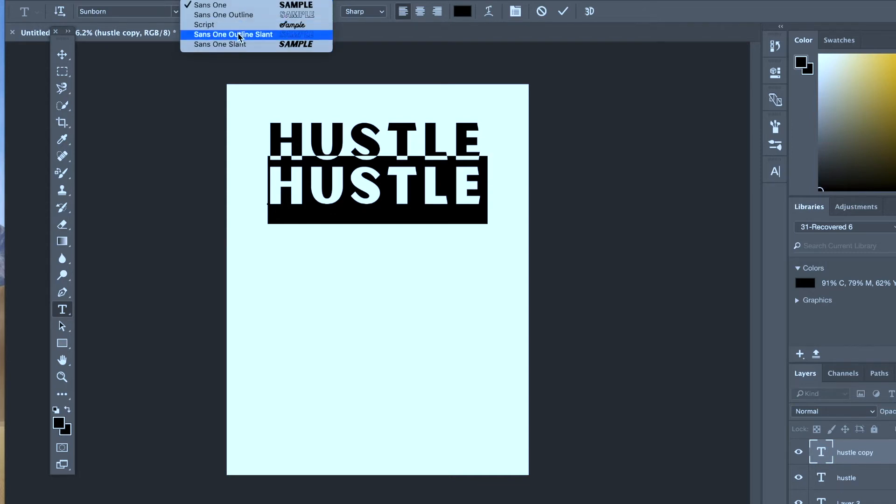
{"action": "left_click", "coordinate": [239, 14]}
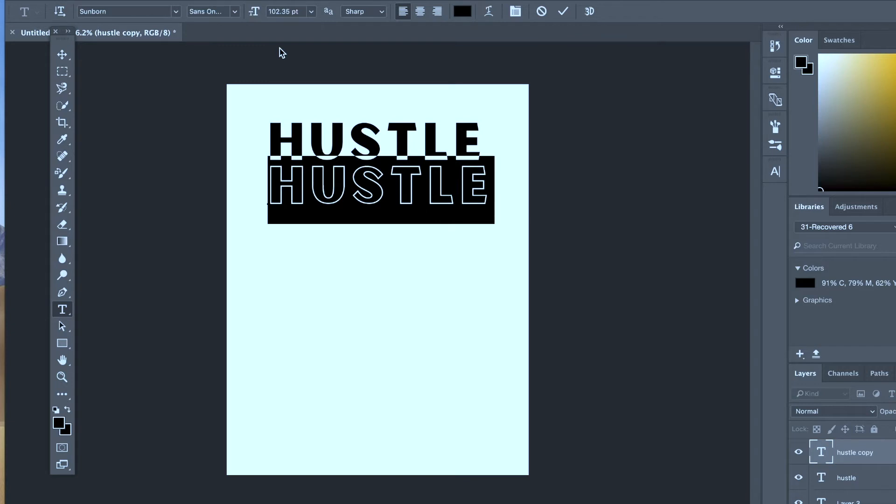
Step: Replace the outlined copy's text with HARD and centre it beneath HUSTLE
{"action": "key", "text": "BackSpace"}
{"action": "type", "text": "HARD"}
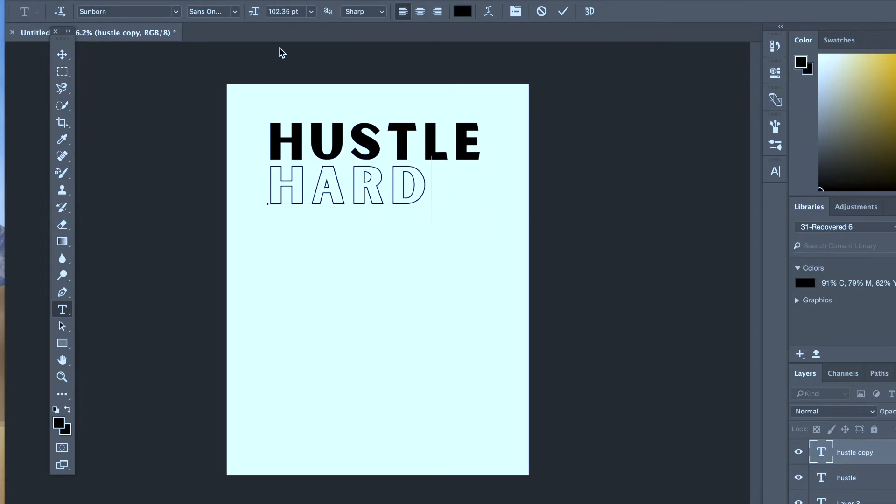
{"action": "left_click", "coordinate": [62, 55]}
{"action": "left_click_drag", "start_coordinate": [394, 188], "coordinate": [421, 191]}
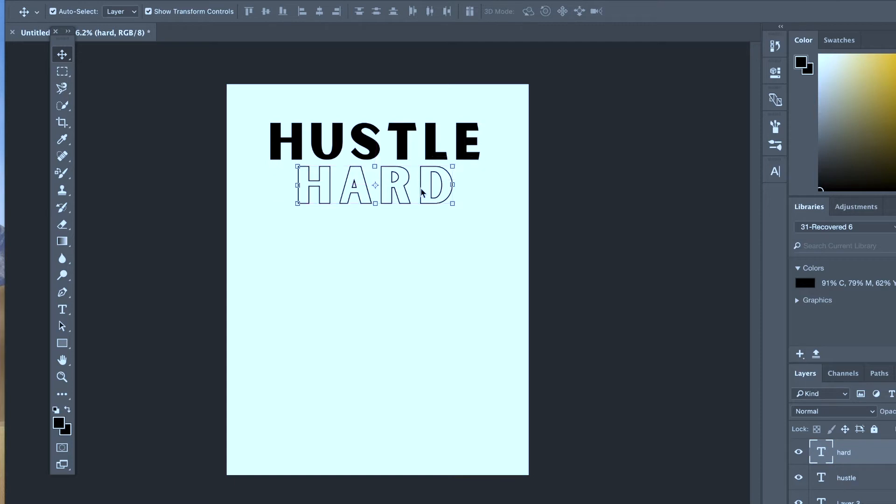
{"action": "left_click", "coordinate": [426, 252]}
Step: Move both the HARD and HUSTLE lines slightly lower on the page, keeping their spacing
{"action": "scroll", "coordinate": [425, 251], "scroll_direction": "up", "scroll_amount": 3}
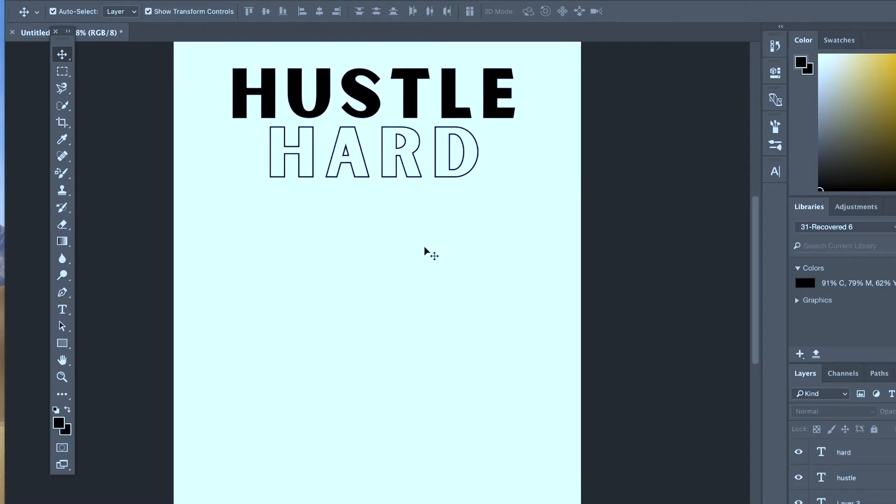
{"action": "scroll", "coordinate": [427, 232], "scroll_direction": "down", "scroll_amount": 5}
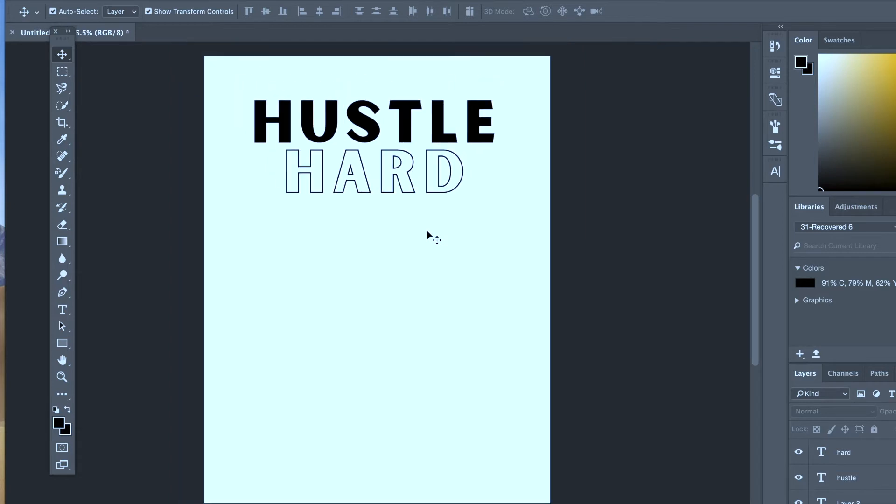
{"action": "scroll", "coordinate": [434, 238], "scroll_direction": "up", "scroll_amount": 3}
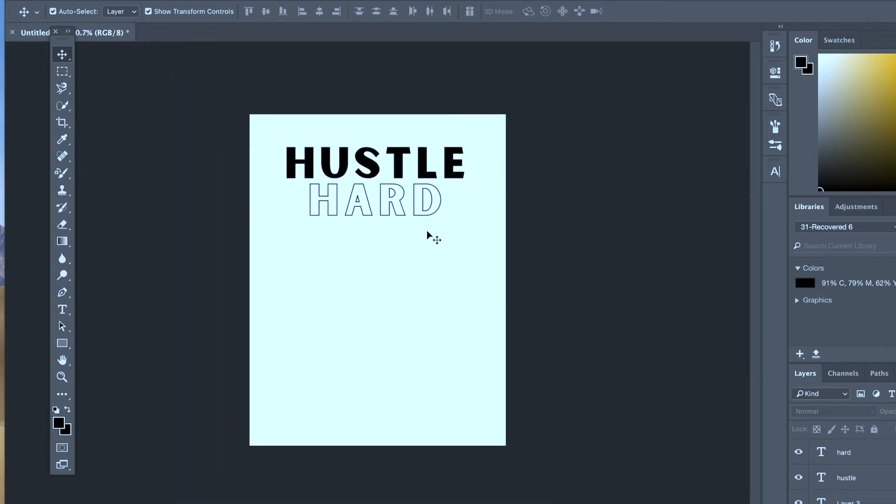
{"action": "left_click", "coordinate": [413, 197]}
{"action": "left_click_drag", "start_coordinate": [414, 196], "coordinate": [414, 218]}
{"action": "left_click_drag", "start_coordinate": [404, 138], "coordinate": [404, 160]}
Step: Adjust HARD's horizontal position so that it is centred under HUSTLE
{"action": "left_click", "coordinate": [406, 266]}
{"action": "left_click", "coordinate": [406, 217]}
{"action": "left_click_drag", "start_coordinate": [409, 217], "coordinate": [411, 217]}
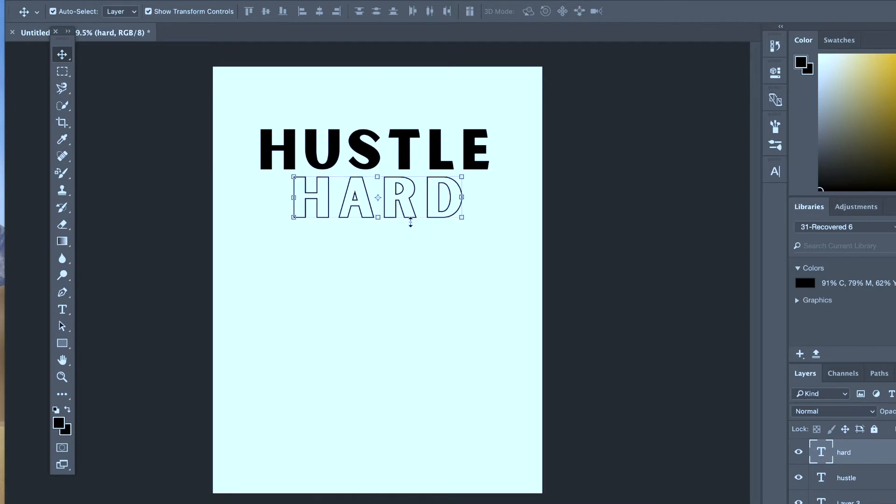
{"action": "left_click", "coordinate": [410, 251]}
{"action": "left_click", "coordinate": [407, 203]}
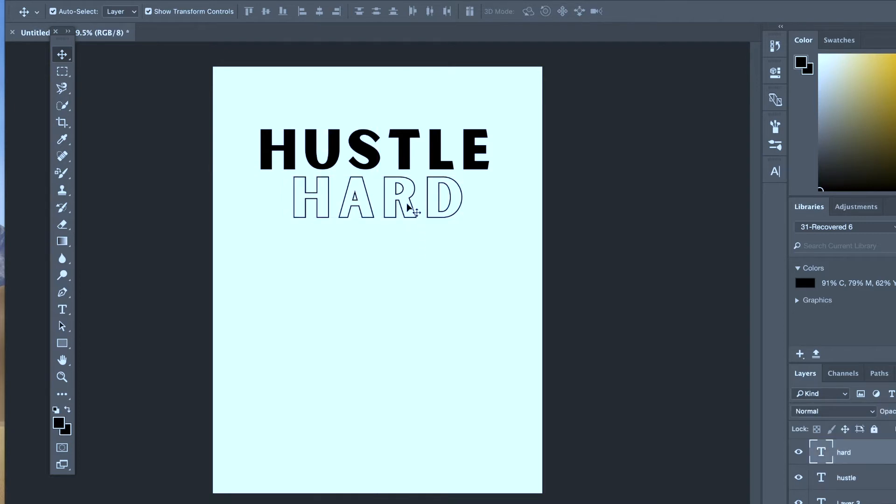
{"action": "left_click_drag", "start_coordinate": [407, 207], "coordinate": [405, 207]}
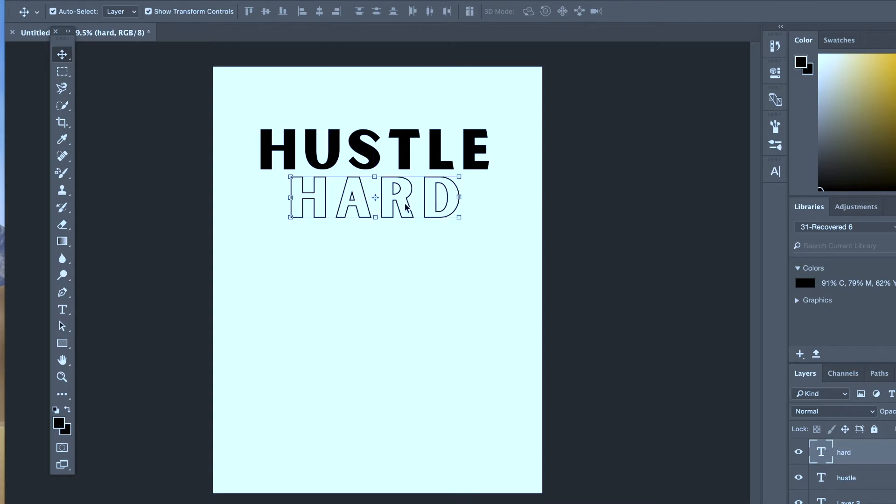
{"action": "key", "text": "Left"}
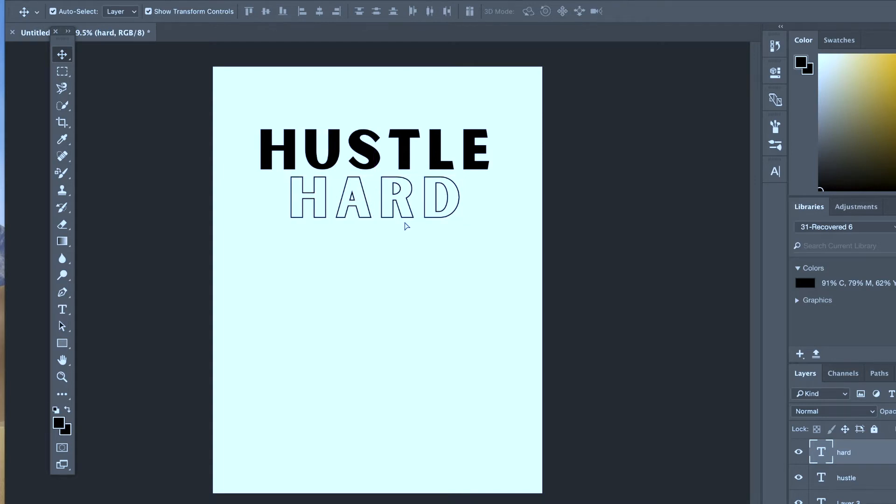
Step: Duplicate the outlined HARD line just below it, reword the copy as TODAY and centre it under the lines above
{"action": "left_click_drag", "start_coordinate": [405, 226], "coordinate": [405, 258], "text": "alt"}
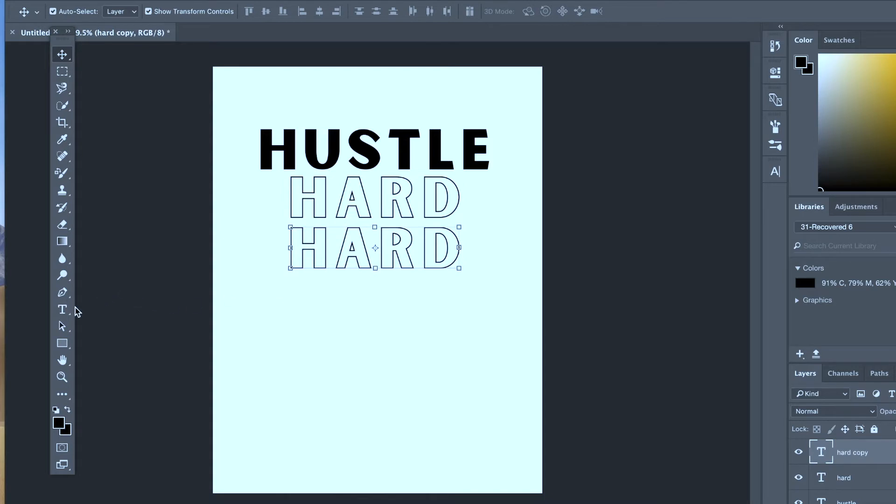
{"action": "left_click", "coordinate": [62, 309]}
{"action": "left_click", "coordinate": [332, 220]}
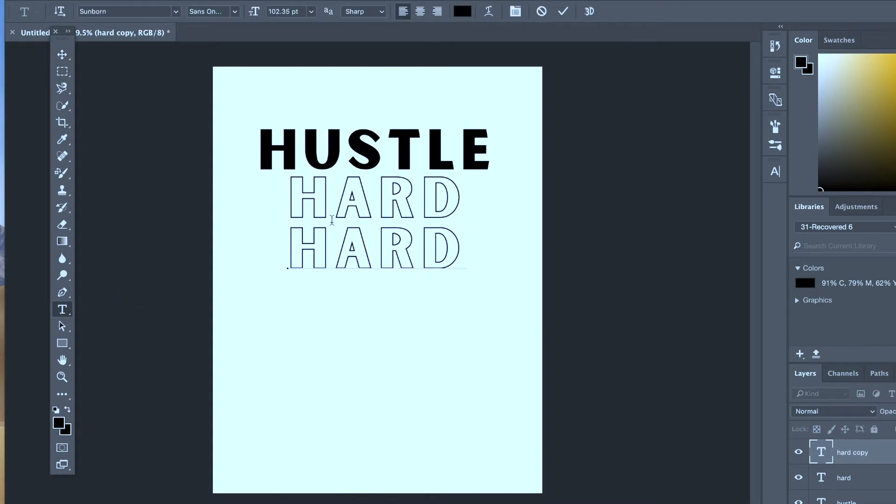
{"action": "key", "text": "super+a"}
{"action": "type", "text": "to"}
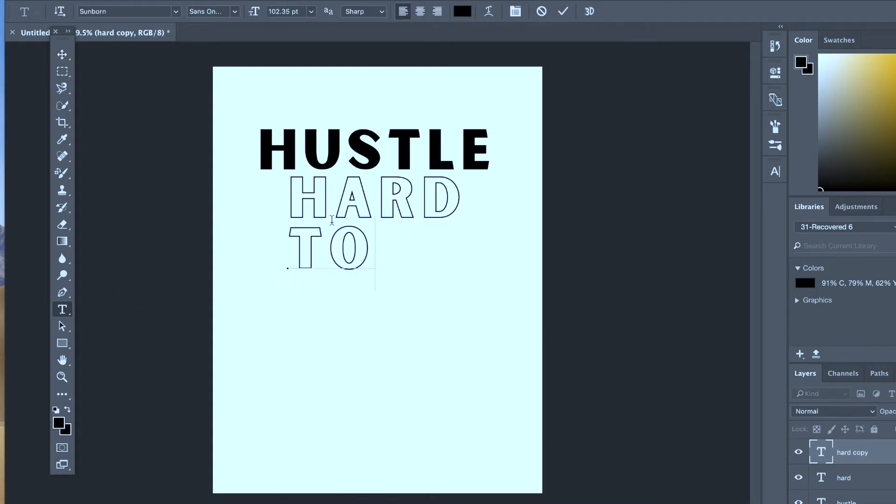
{"action": "type", "text": "f"}
{"action": "key", "text": "BackSpace"}
{"action": "type", "text": "dat"}
{"action": "key", "text": "BackSpace"}
{"action": "type", "text": "y"}
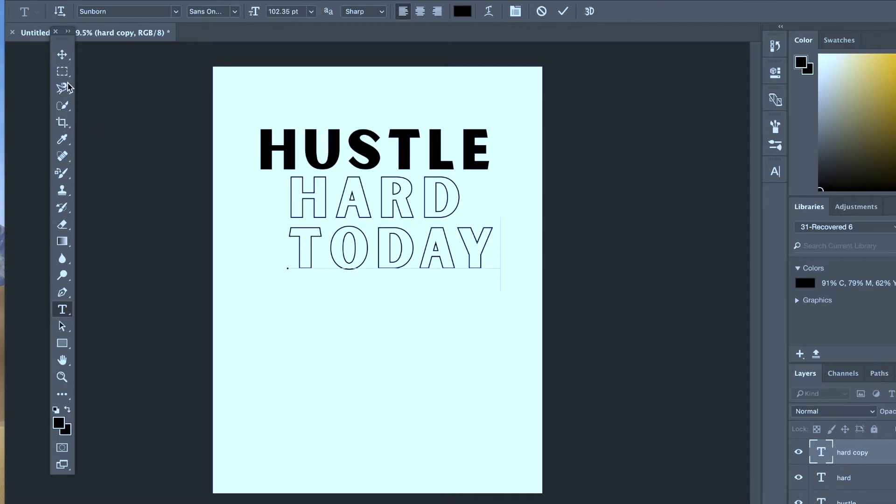
{"action": "left_click", "coordinate": [63, 55]}
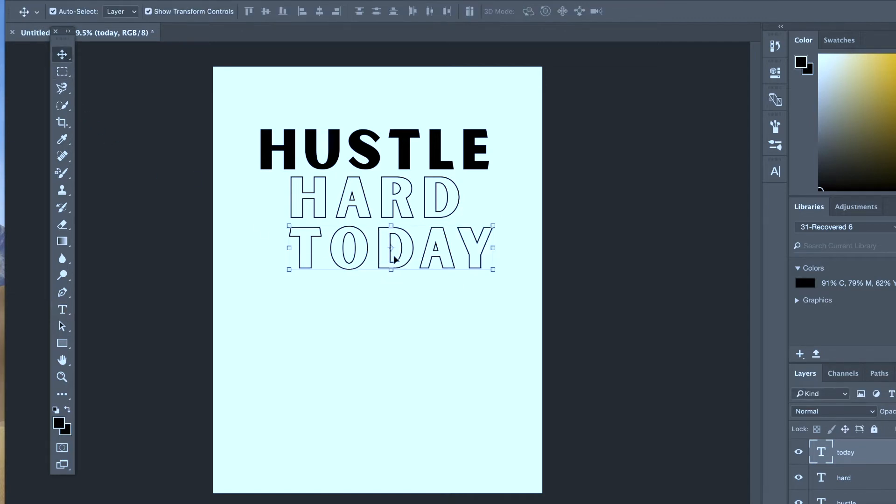
{"action": "left_click_drag", "start_coordinate": [422, 256], "coordinate": [404, 255]}
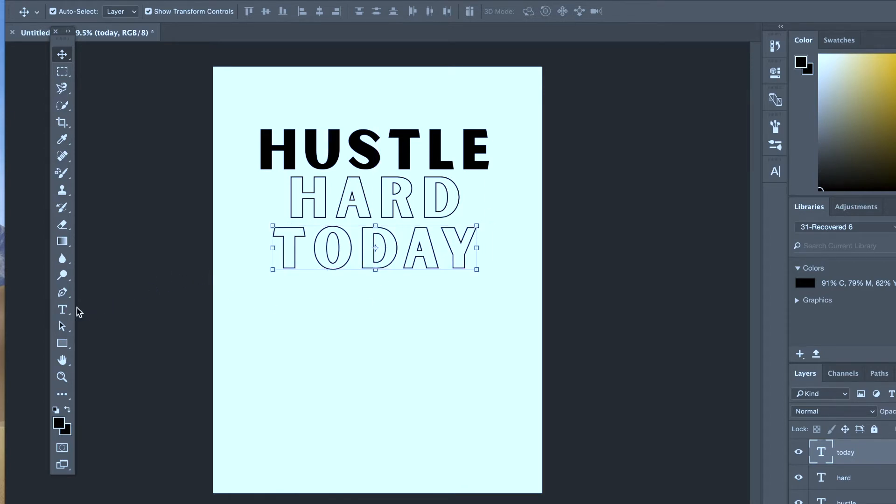
Step: Change the font style of the HARD line to the solid Sans One
{"action": "left_click", "coordinate": [62, 309]}
{"action": "double_click", "coordinate": [379, 188]}
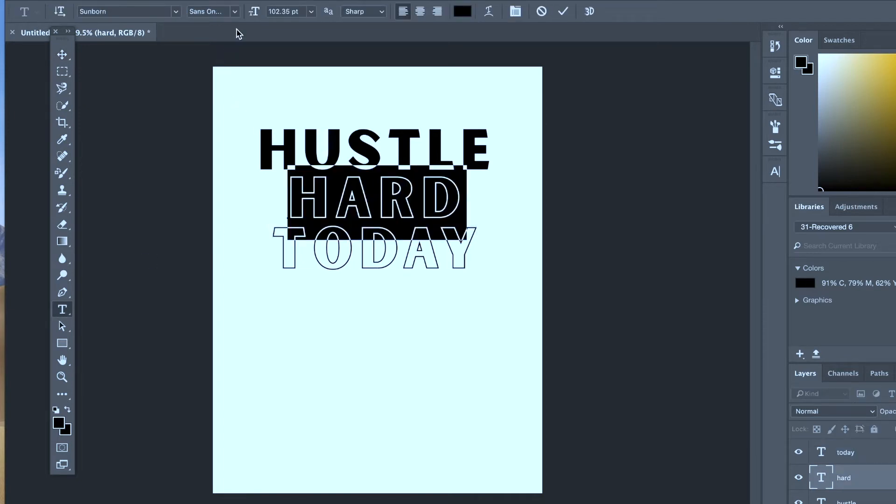
{"action": "left_click", "coordinate": [237, 12]}
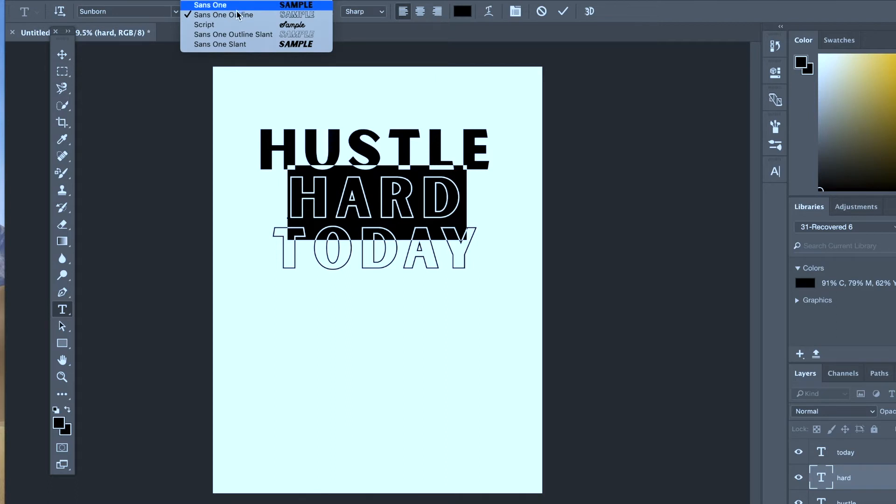
{"action": "left_click", "coordinate": [238, 5]}
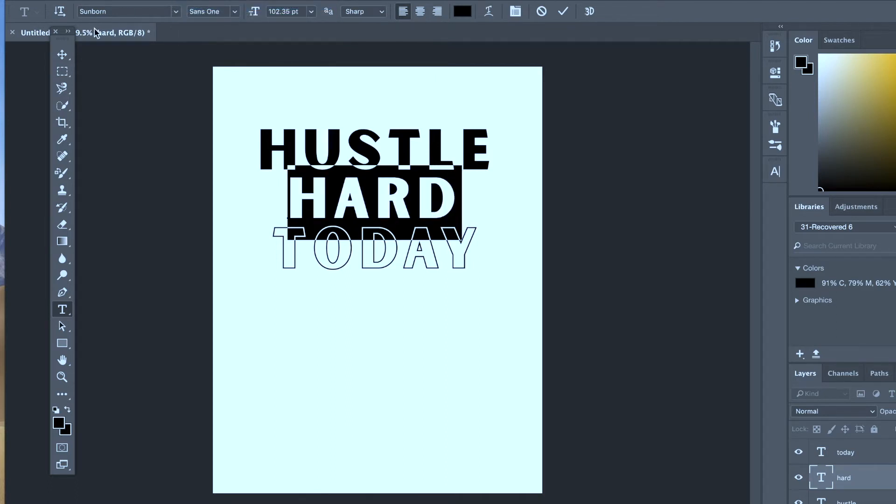
{"action": "left_click", "coordinate": [68, 56]}
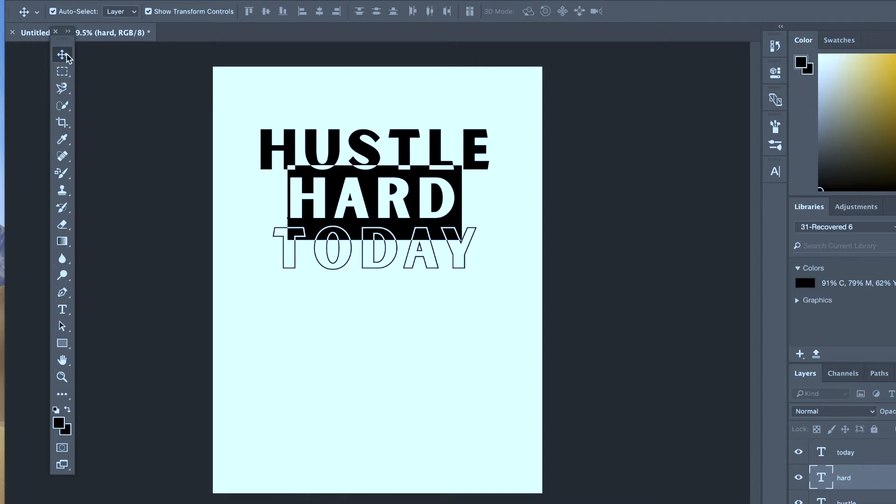
Step: Re-centre the solid HARD line horizontally between HUSTLE and TODAY
{"action": "left_click", "coordinate": [400, 296]}
{"action": "left_click_drag", "start_coordinate": [407, 210], "coordinate": [412, 210]}
{"action": "left_click", "coordinate": [429, 331]}
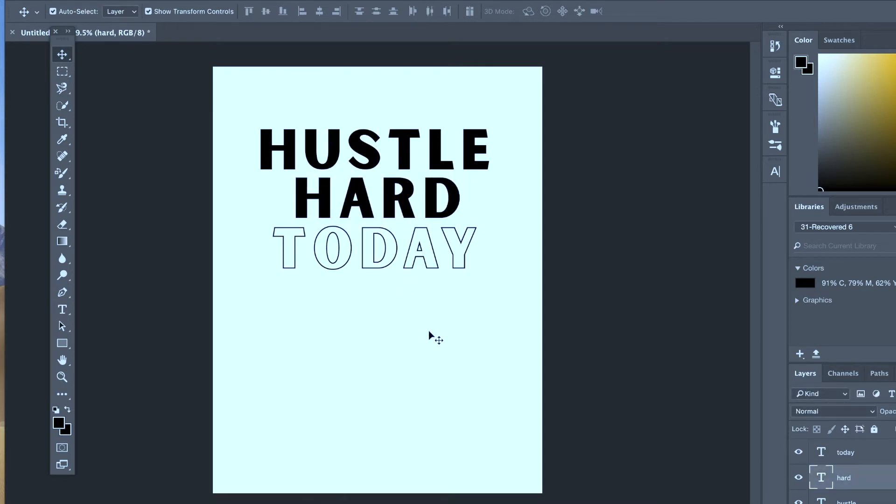
{"action": "key", "text": "ctrl+plus"}
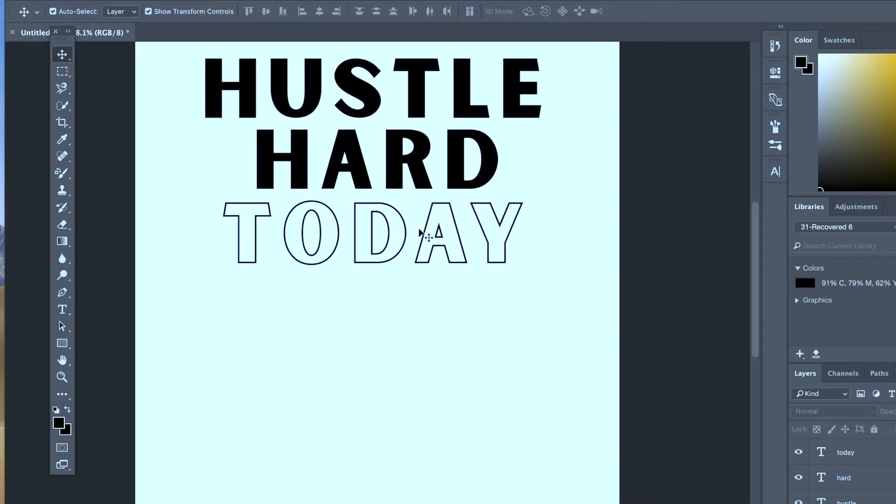
{"action": "left_click", "coordinate": [420, 232]}
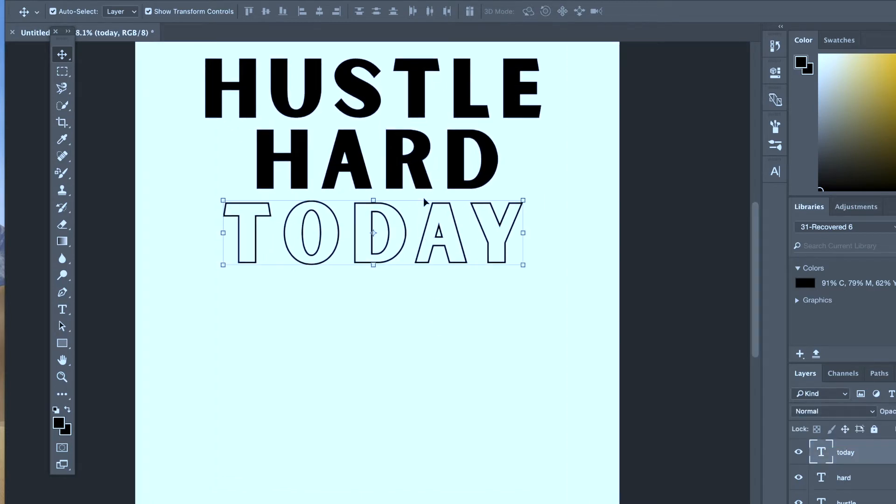
{"action": "left_click_drag", "start_coordinate": [434, 170], "coordinate": [426, 169]}
{"action": "left_click", "coordinate": [435, 330]}
Step: Draw a thin rectangle with black fill, about 12.8 cm wide and 0.34 cm high, just below TODAY
{"action": "key", "text": "ctrl+minus"}
{"action": "key", "text": "ctrl+minus"}
{"action": "key", "text": "ctrl+minus"}
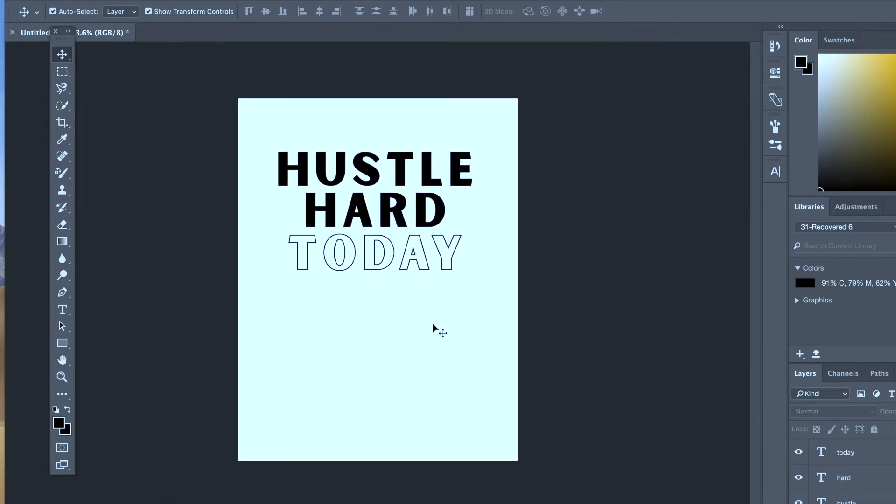
{"action": "left_click", "coordinate": [62, 345]}
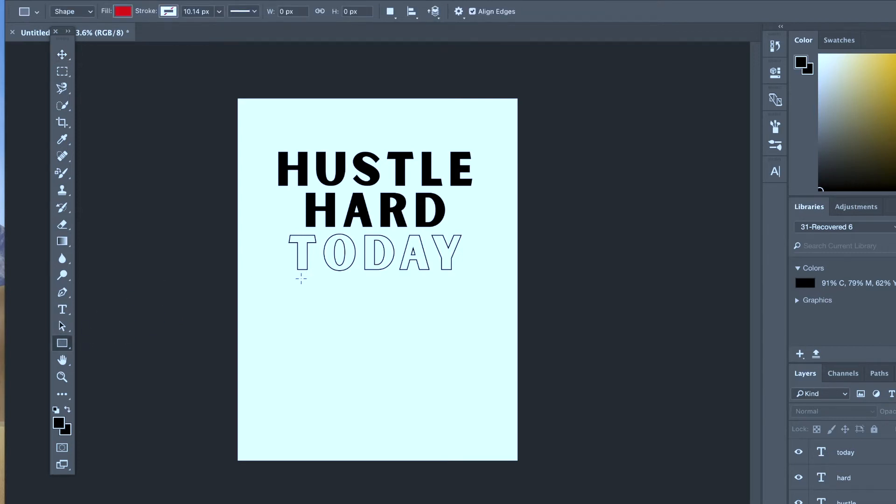
{"action": "left_click", "coordinate": [122, 13]}
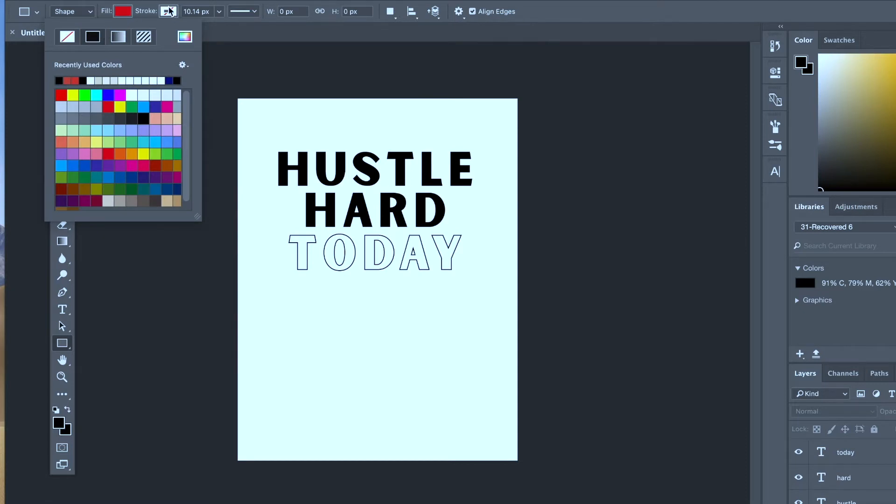
{"action": "left_click", "coordinate": [59, 81]}
{"action": "left_click", "coordinate": [293, 277]}
{"action": "left_click_drag", "start_coordinate": [293, 277], "coordinate": [458, 281]}
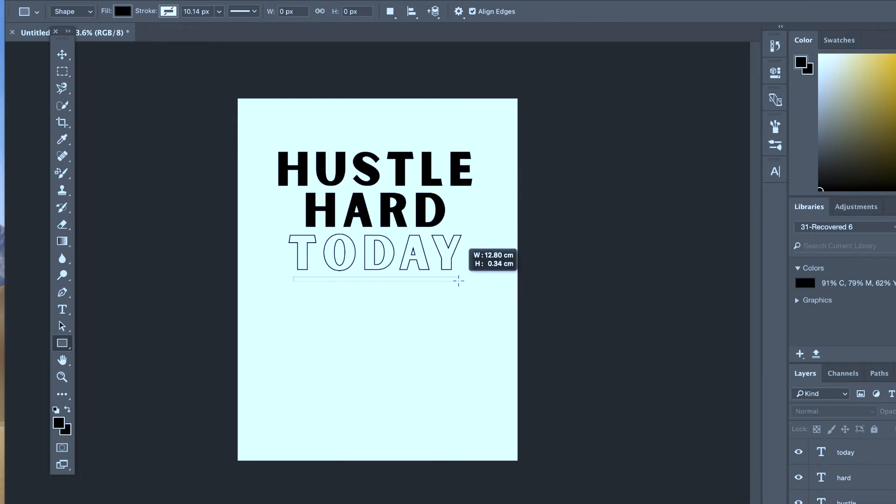
Step: Shorten the bar under the start of TODAY to about 243 px wide and place a level copy below the Y
{"action": "left_click_drag", "start_coordinate": [459, 280], "coordinate": [320, 283]}
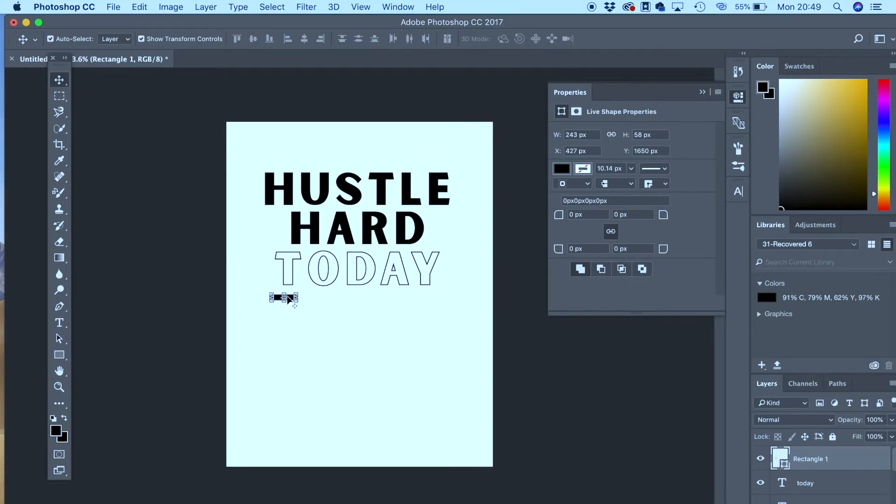
{"action": "left_click", "coordinate": [305, 336]}
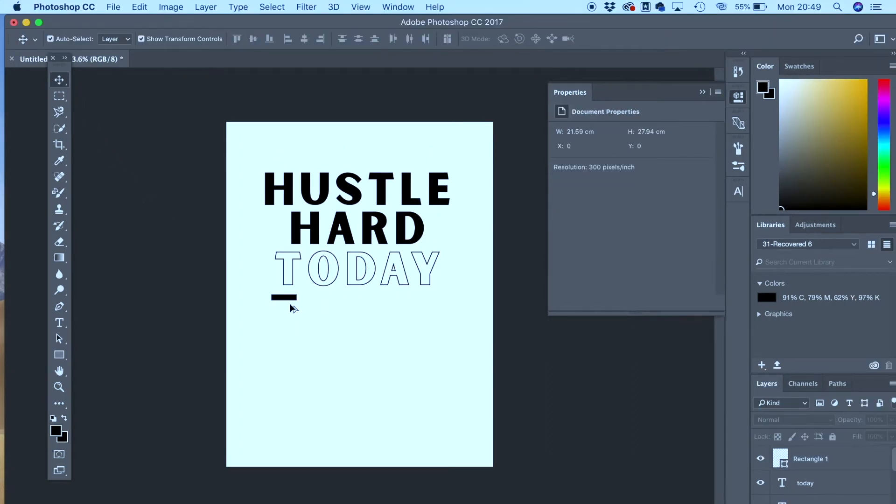
{"action": "left_click_drag", "start_coordinate": [291, 304], "coordinate": [442, 302]}
{"action": "left_click", "coordinate": [441, 340]}
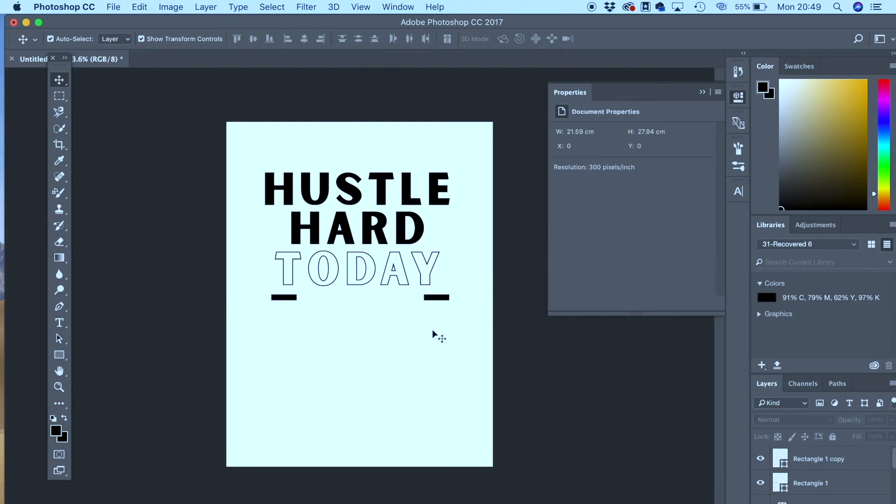
Step: Add the text "for a" in the Sunborn Script style at 50 pt in the empty area below TODAY
{"action": "left_click", "coordinate": [60, 323]}
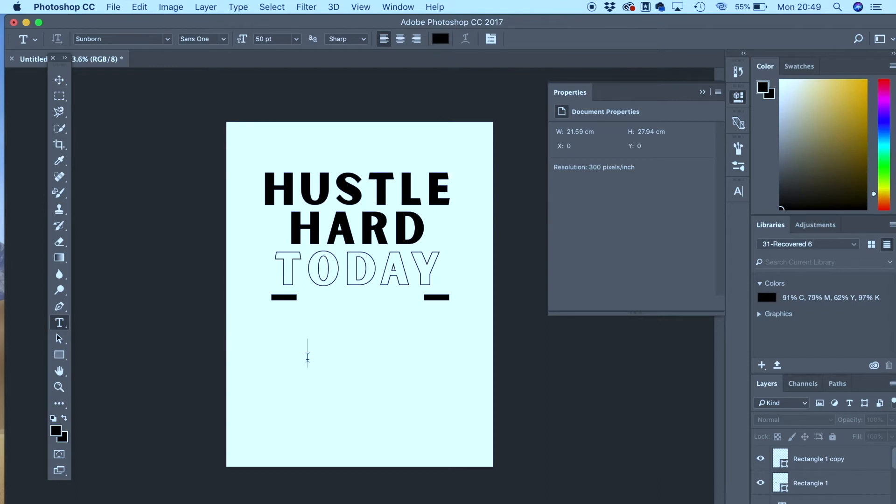
{"action": "left_click", "coordinate": [308, 357]}
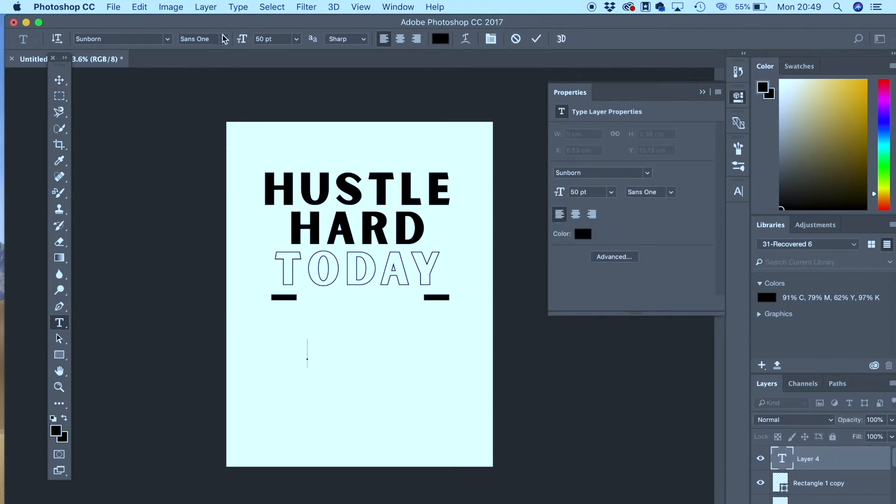
{"action": "left_click", "coordinate": [224, 39]}
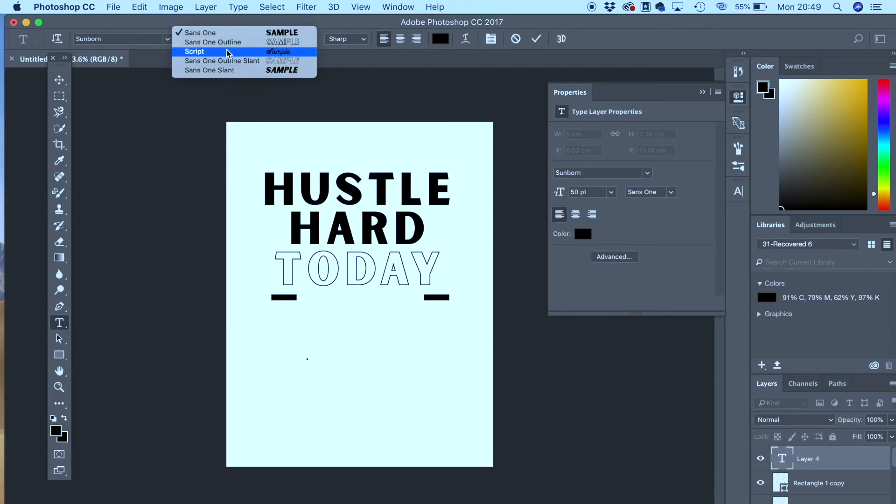
{"action": "left_click", "coordinate": [229, 52]}
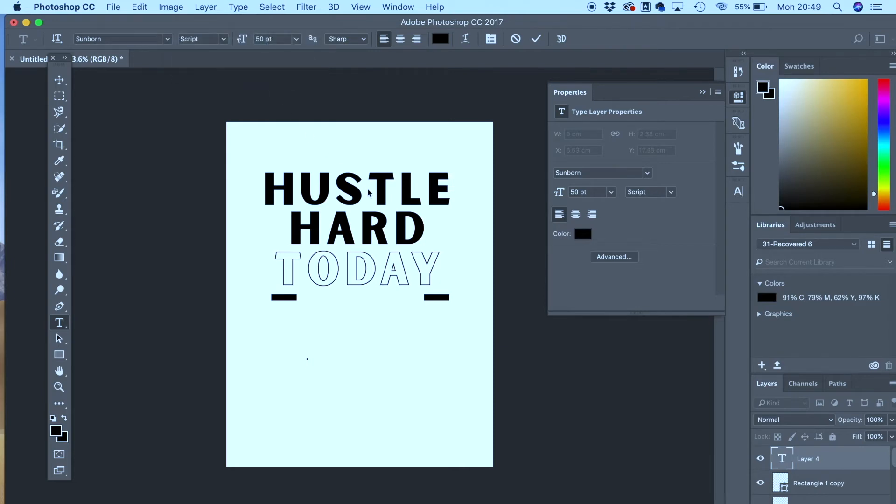
{"action": "type", "text": "fadr"}
{"action": "key", "text": "BackSpace"}
{"action": "key", "text": "BackSpace"}
{"action": "key", "text": "BackSpace"}
{"action": "type", "text": "r a"}
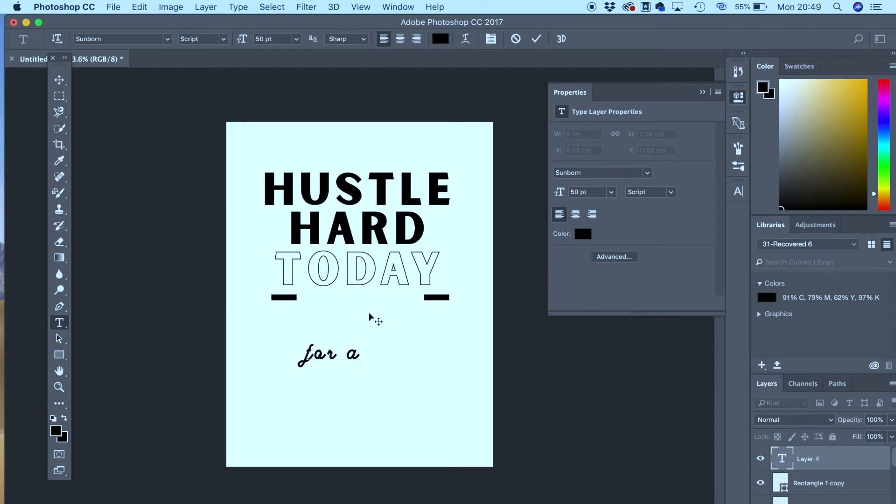
Step: Set the tracking of the whole "for a" line to 0
{"action": "double_click", "coordinate": [332, 347]}
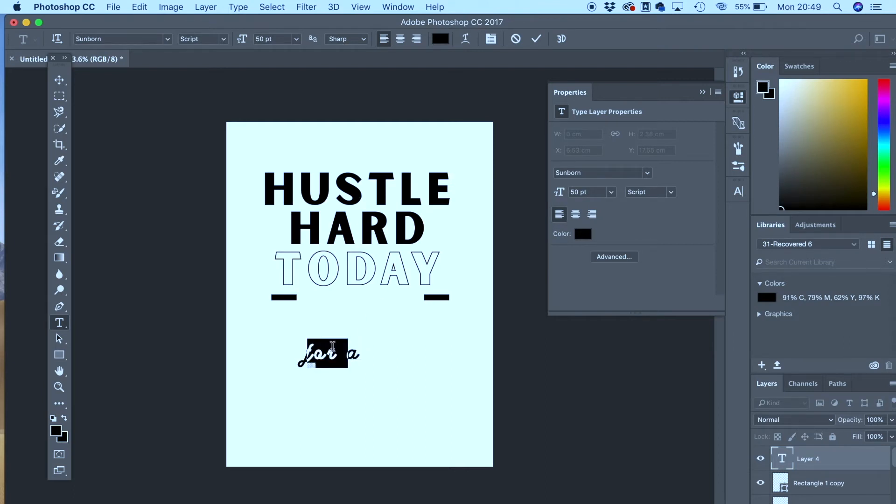
{"action": "triple_click", "coordinate": [332, 346]}
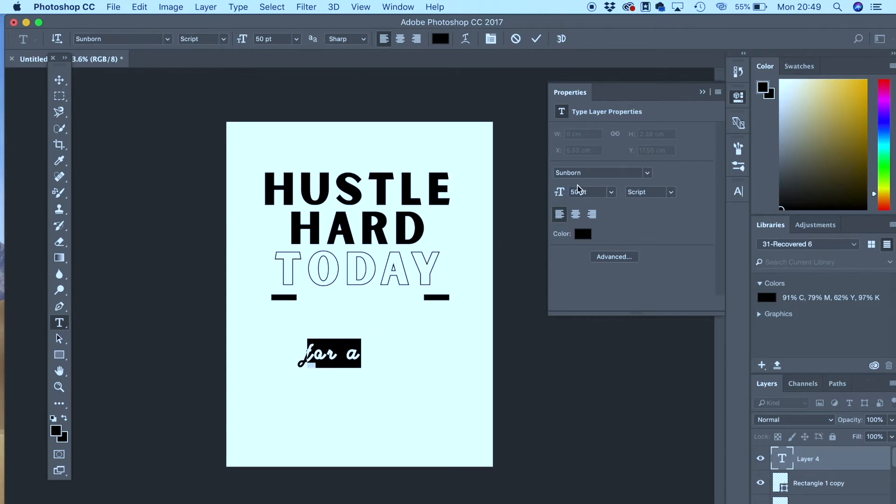
{"action": "left_click", "coordinate": [738, 191]}
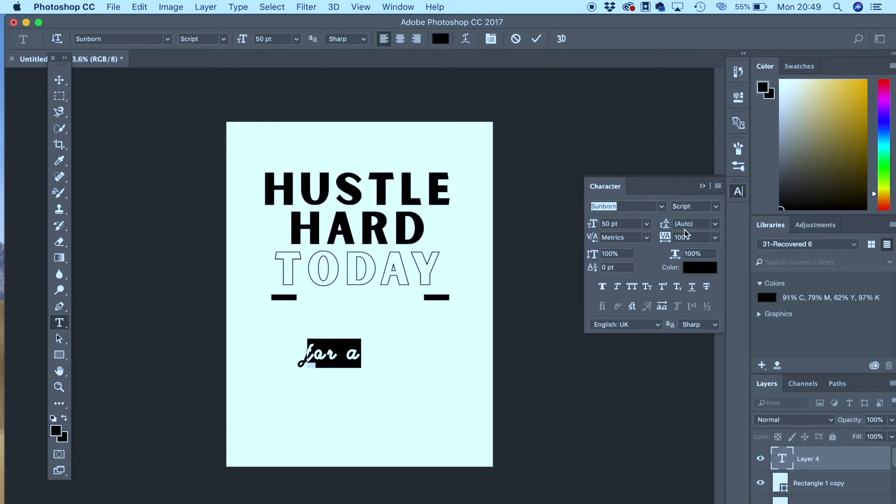
{"action": "left_click", "coordinate": [684, 235]}
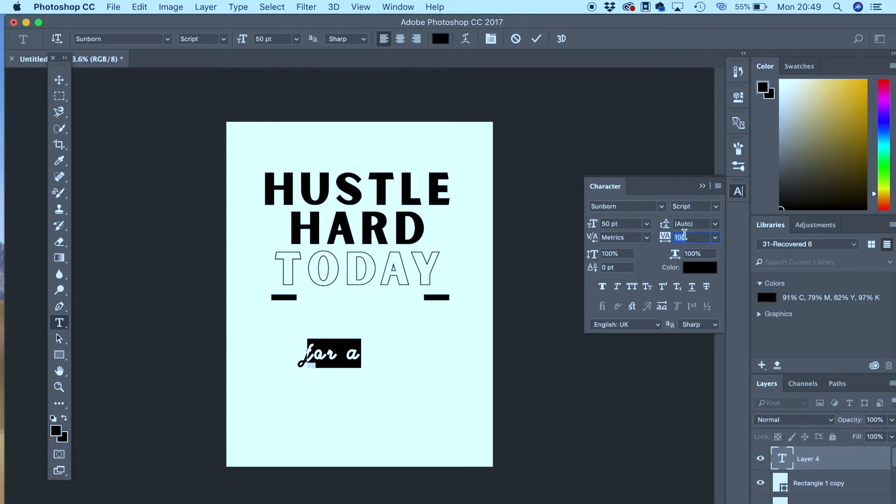
{"action": "type", "text": "0"}
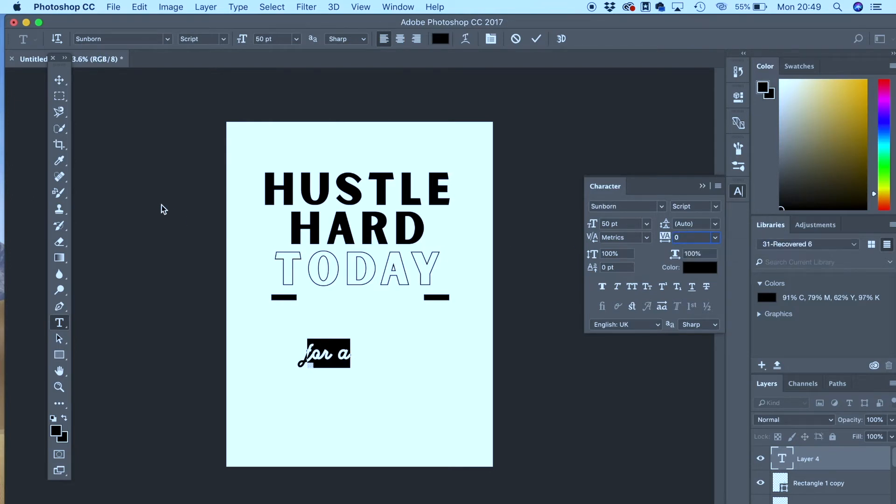
Step: Scale "for a" proportionally to about 199% and place it between the two short bars just below TODAY
{"action": "left_click", "coordinate": [60, 80]}
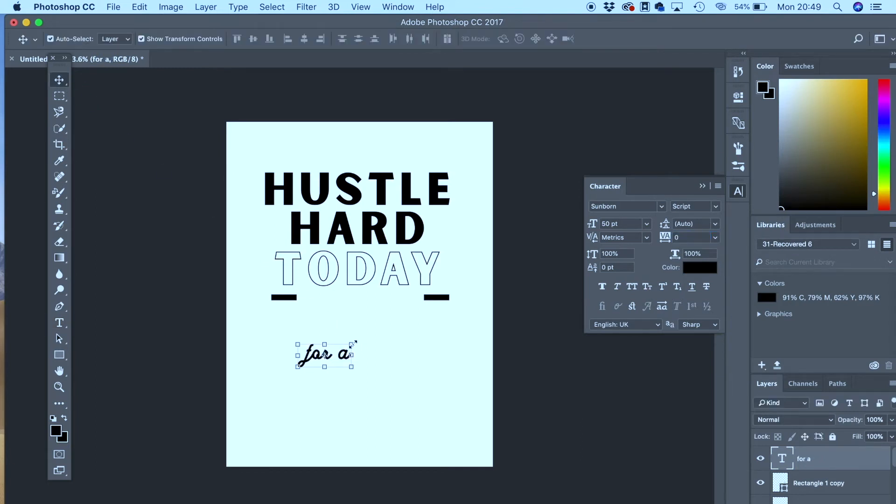
{"action": "left_click", "coordinate": [352, 344]}
{"action": "left_click_drag", "start_coordinate": [352, 337], "coordinate": [408, 308]}
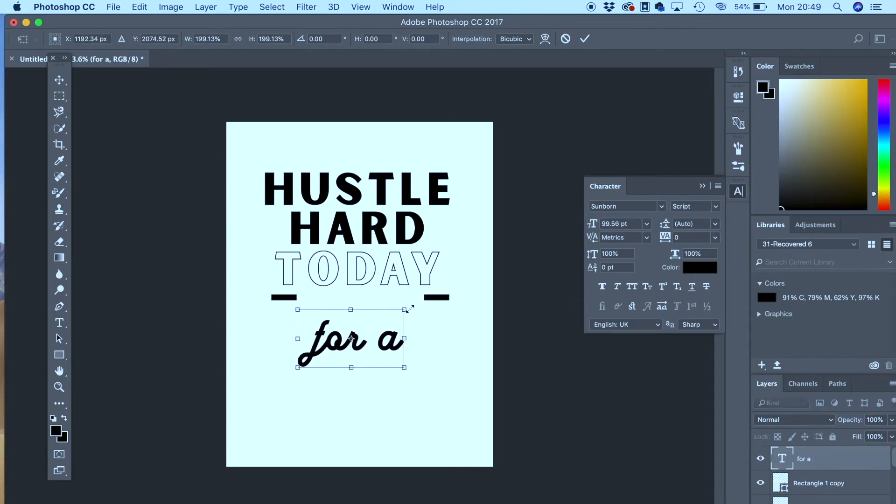
{"action": "left_click_drag", "start_coordinate": [390, 340], "coordinate": [399, 308]}
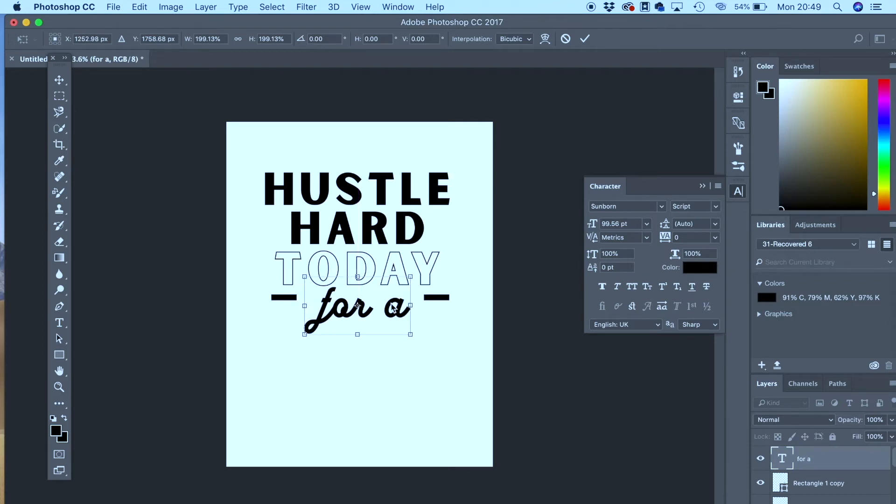
{"action": "key", "text": "Return"}
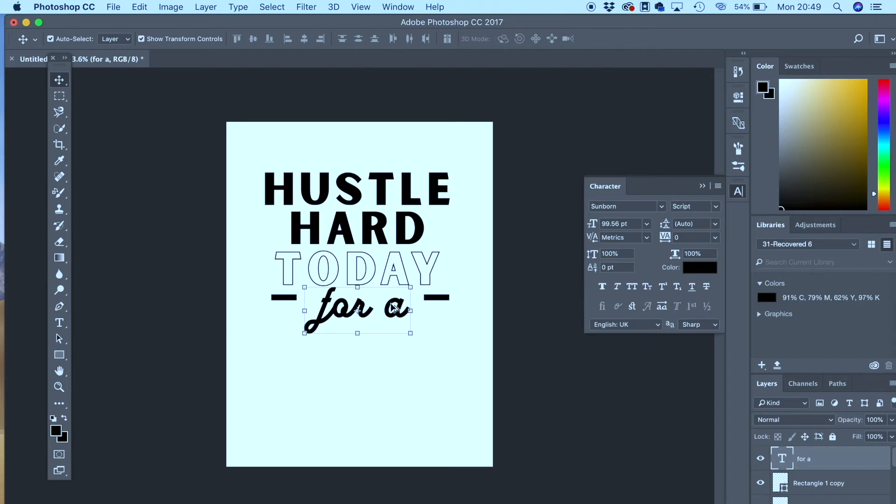
Step: Nudge "for a" slightly down and to the left to centre it beneath TODAY
{"action": "key", "text": "Down"}
{"action": "key", "text": "Down"}
{"action": "key", "text": "Down"}
{"action": "key", "text": "Down"}
{"action": "key", "text": "Down"}
{"action": "key", "text": "Down"}
{"action": "key", "text": "Down"}
{"action": "key", "text": "Down"}
{"action": "key", "text": "Down"}
{"action": "key", "text": "Down"}
{"action": "key", "text": "Left"}
{"action": "key", "text": "Left"}
{"action": "key", "text": "Left"}
{"action": "key", "text": "Left"}
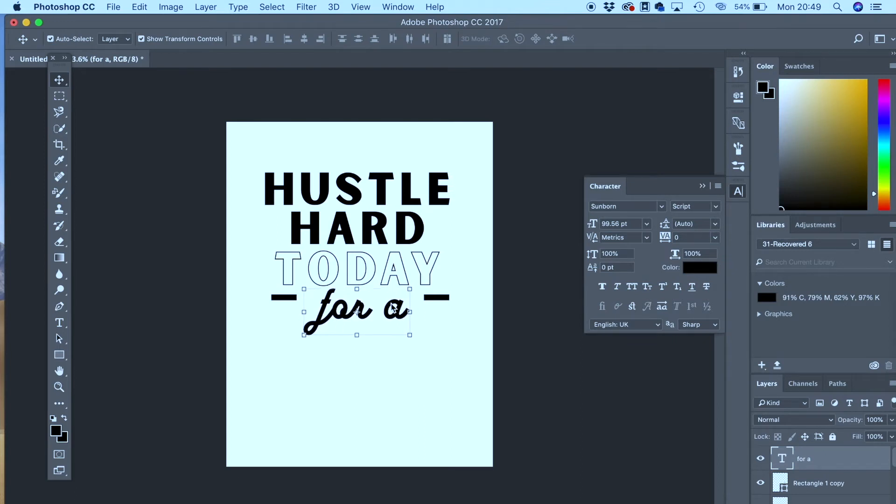
{"action": "key", "text": "Left"}
{"action": "key", "text": "Left"}
{"action": "key", "text": "Left"}
{"action": "key", "text": "Left"}
{"action": "key", "text": "Left"}
{"action": "key", "text": "Left"}
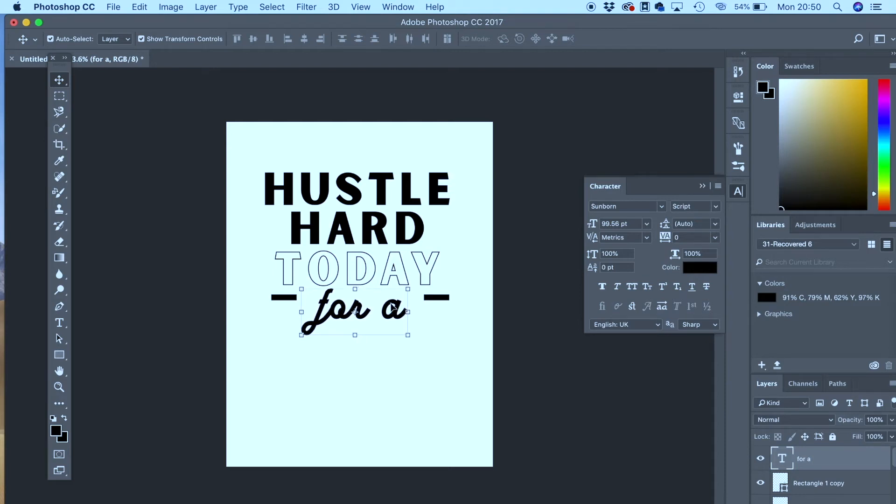
{"action": "left_click", "coordinate": [394, 359]}
Step: Move both short bars inward and down so they flank "for a" at mid-height on either side
{"action": "left_click_drag", "start_coordinate": [288, 302], "coordinate": [298, 314]}
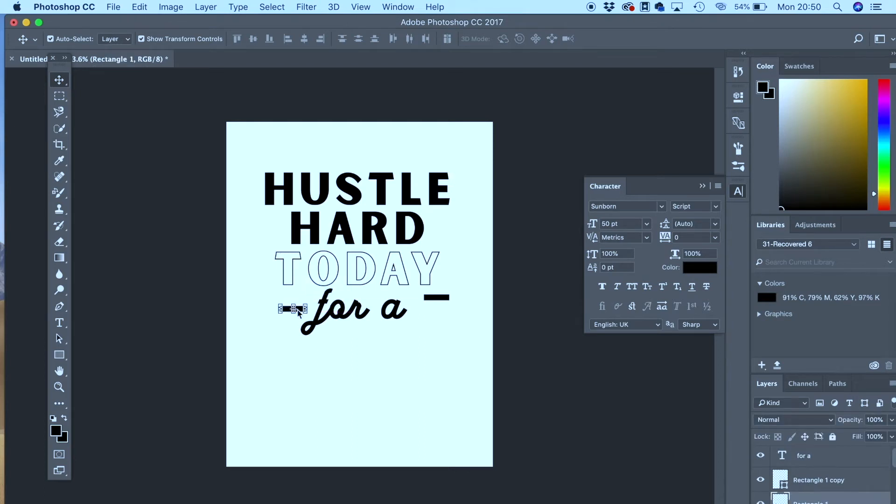
{"action": "key", "text": "super+t"}
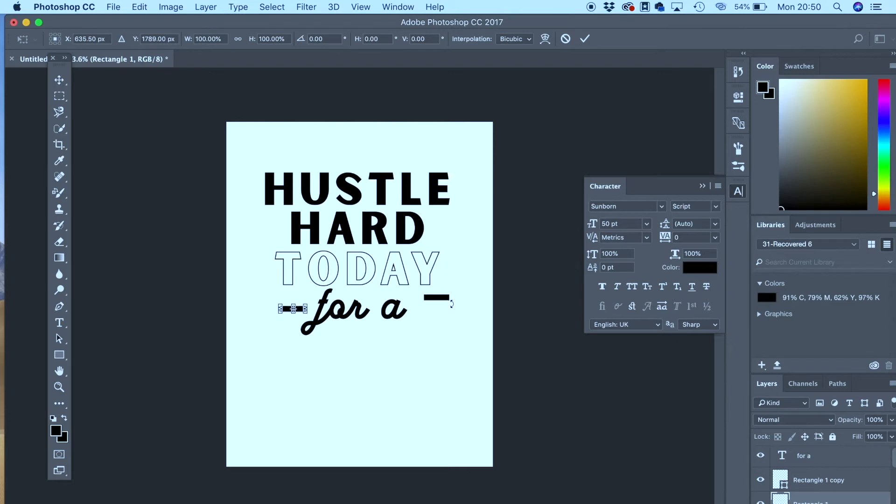
{"action": "key", "text": "Return"}
{"action": "left_click", "coordinate": [451, 305]}
{"action": "left_click_drag", "start_coordinate": [439, 298], "coordinate": [431, 312]}
{"action": "left_click", "coordinate": [431, 358]}
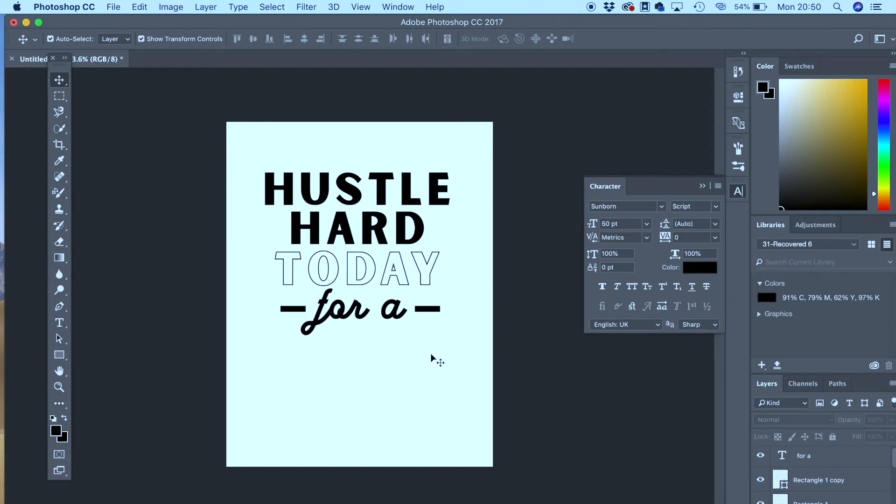
Step: Nudge the outlined TODAY line slightly down and to the right to centre it above "for a"
{"action": "key", "text": "super+minus"}
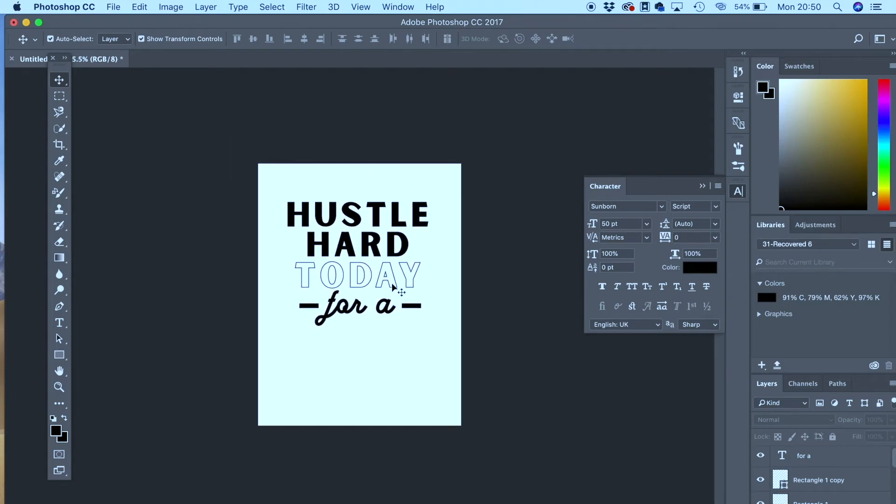
{"action": "left_click", "coordinate": [384, 271]}
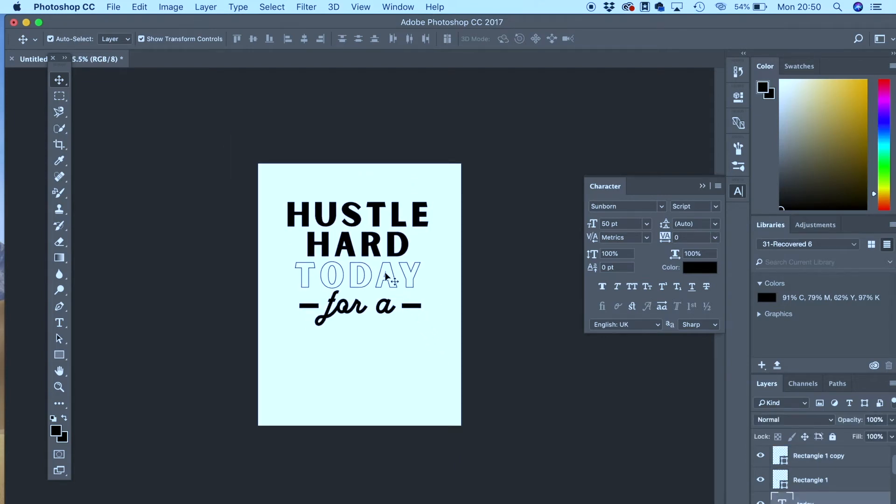
{"action": "left_click", "coordinate": [385, 276]}
{"action": "key", "text": "Down"}
{"action": "key", "text": "Down"}
{"action": "key", "text": "Down"}
{"action": "key", "text": "Right"}
{"action": "key", "text": "Right"}
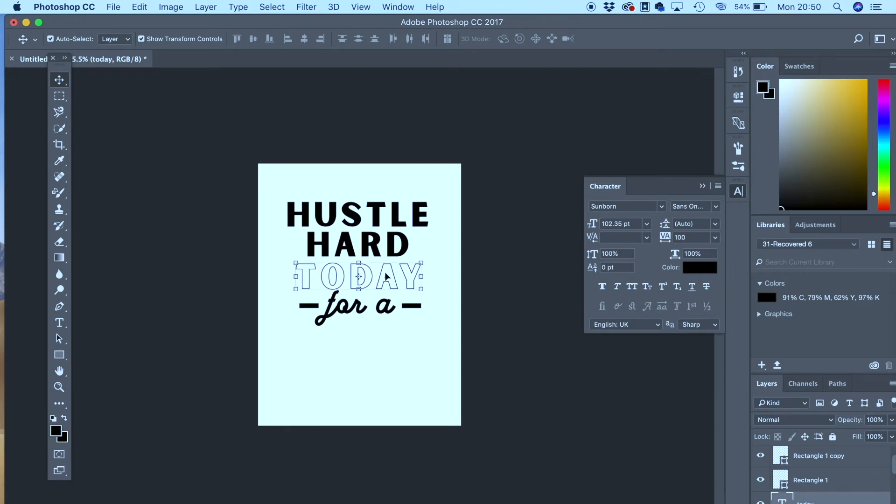
{"action": "key", "text": "Right"}
{"action": "key", "text": "Right"}
{"action": "key", "text": "Right"}
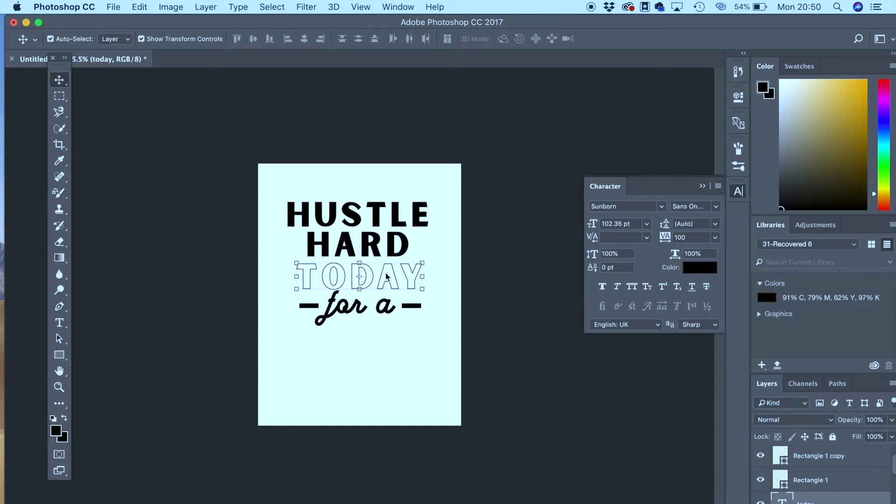
{"action": "key", "text": "super+alt+shift+a"}
Step: Shift HARD slightly right and down and HUSTLE slightly right to centre both lines above TODAY
{"action": "key", "text": "super+equal"}
{"action": "key", "text": "super+equal"}
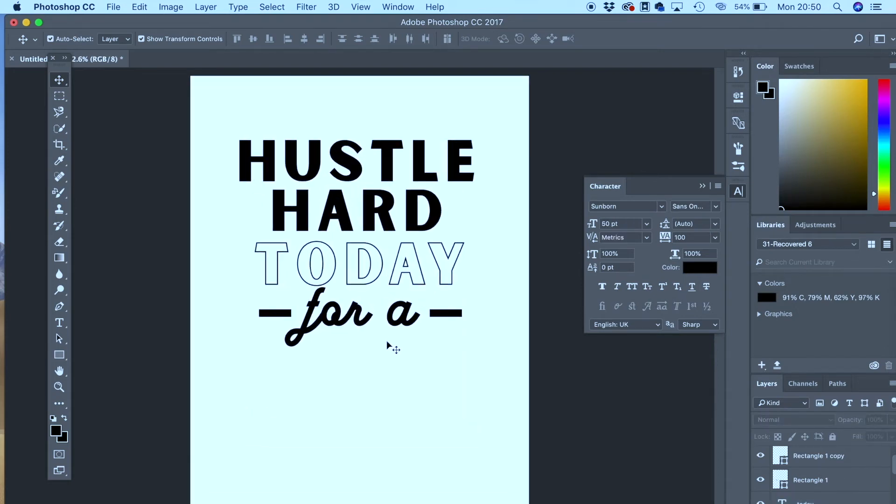
{"action": "left_click", "coordinate": [403, 199]}
{"action": "left_click_drag", "start_coordinate": [403, 199], "coordinate": [407, 202]}
{"action": "left_click_drag", "start_coordinate": [414, 165], "coordinate": [415, 162]}
{"action": "left_click", "coordinate": [423, 391]}
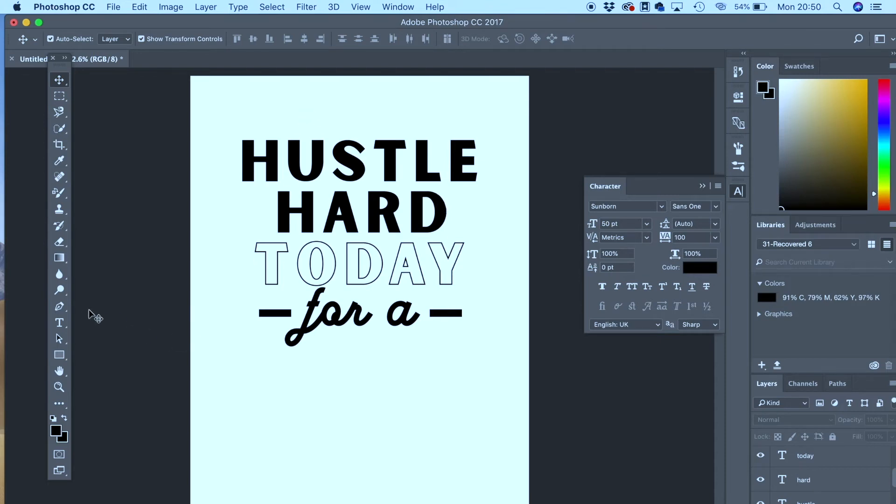
Step: Add the text BETTER in the solid Sans One style at 50 pt below "for a"
{"action": "left_click", "coordinate": [66, 322]}
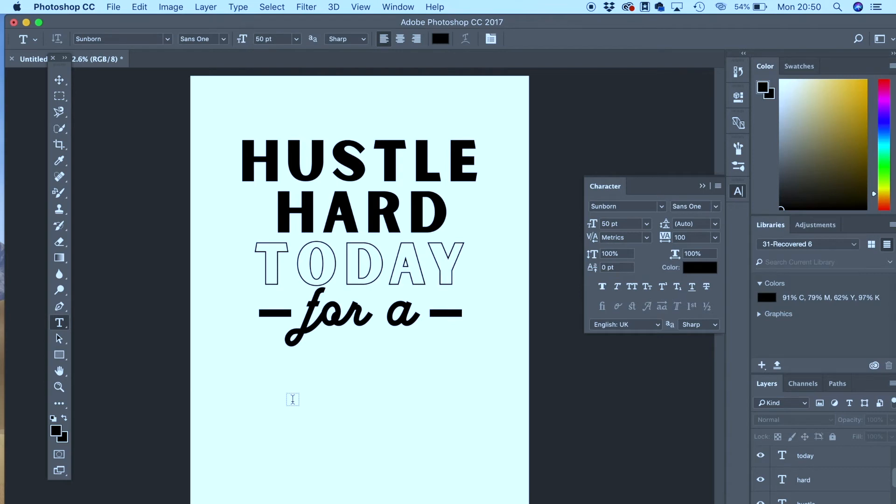
{"action": "left_click", "coordinate": [293, 399]}
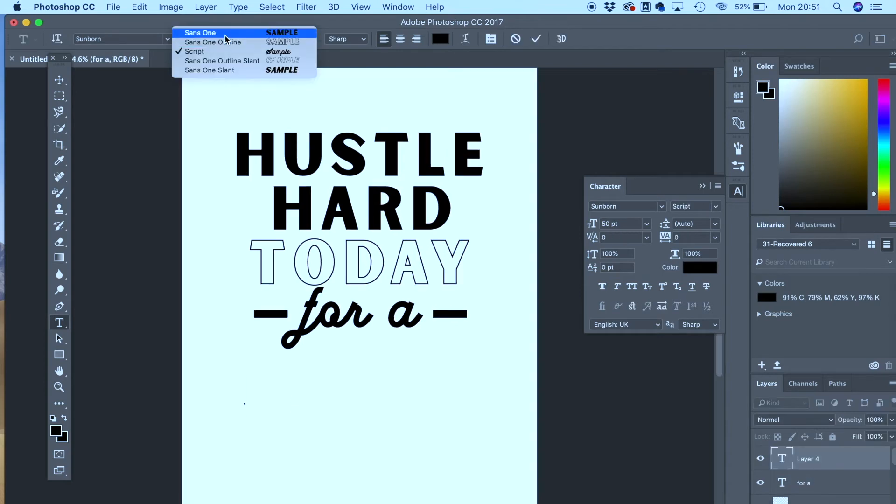
{"action": "left_click", "coordinate": [226, 40]}
{"action": "type", "text": "BETTER"}
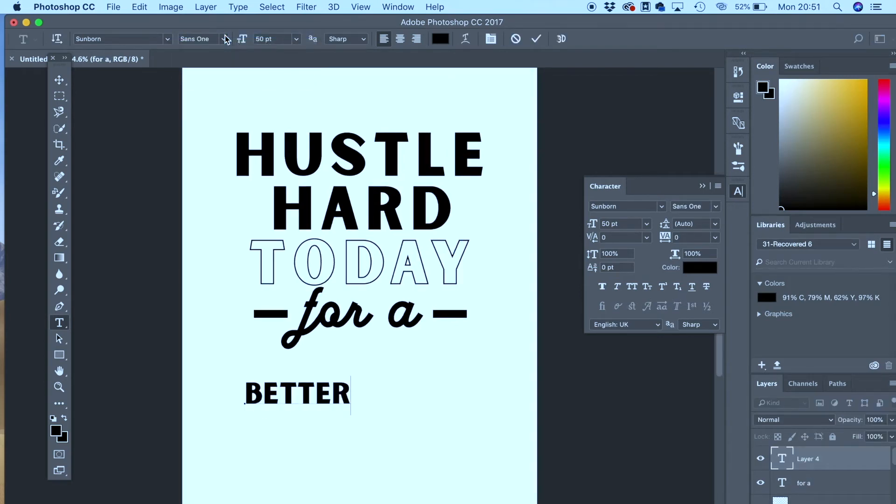
Step: Scale BETTER up proportionally to about the width of TODAY, directly below "for a"
{"action": "left_click", "coordinate": [59, 80]}
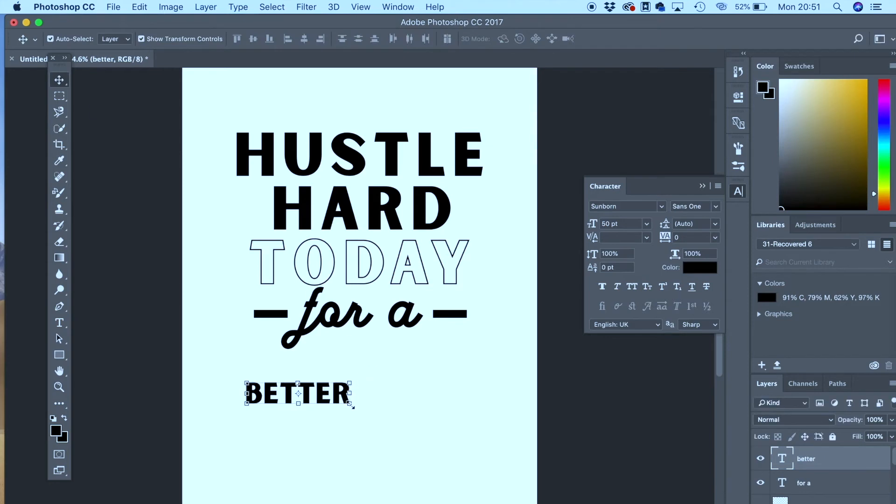
{"action": "left_click", "coordinate": [351, 404]}
{"action": "left_click_drag", "start_coordinate": [352, 413], "coordinate": [456, 394]}
{"action": "key", "text": "Return"}
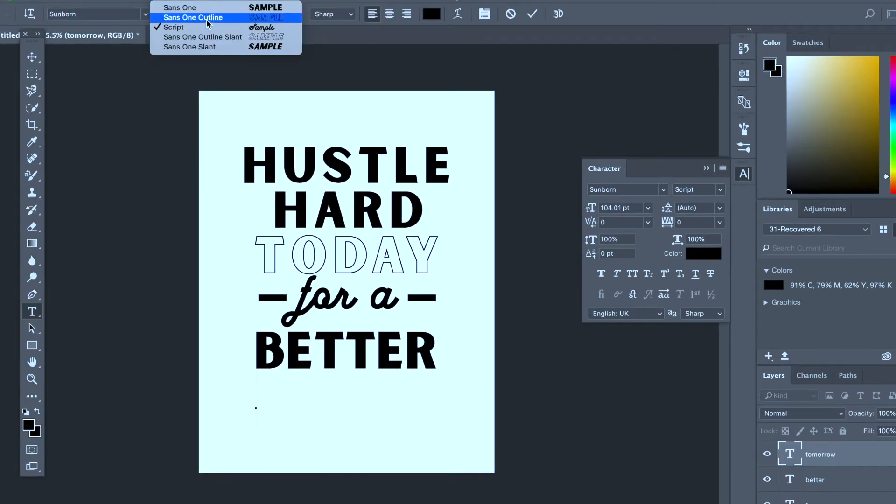
Step: Add the text TOMORROW in the Sans One Outline Slant style below BETTER
{"action": "left_click", "coordinate": [208, 37]}
{"action": "type", "text": "tomo"}
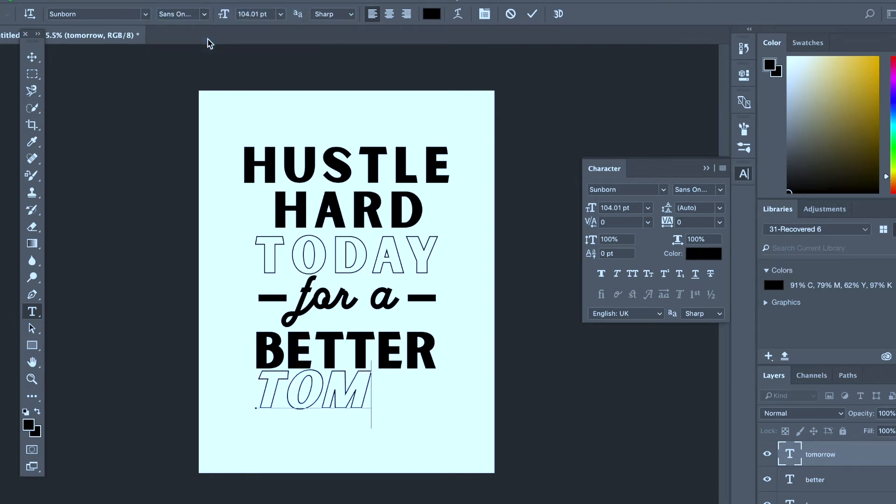
{"action": "type", "text": "r"}
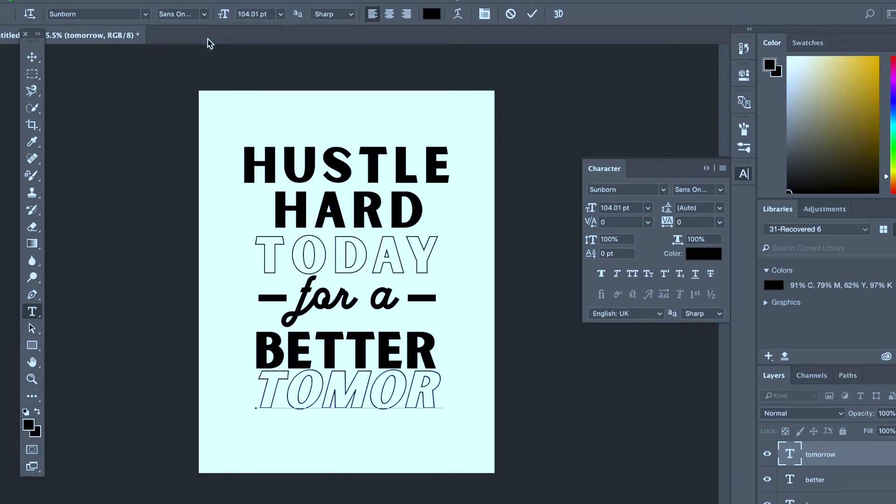
{"action": "type", "text": "rr"}
{"action": "key", "text": "BackSpace"}
{"action": "type", "text": "ow"}
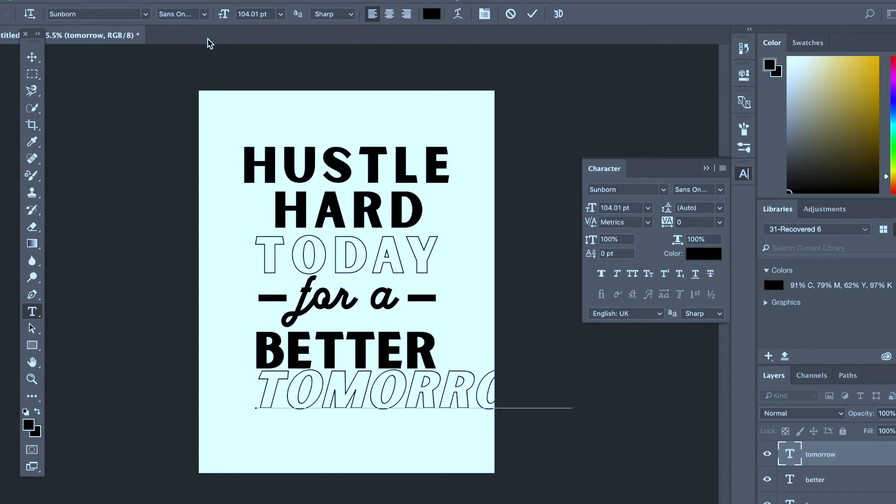
Step: Move TOMORROW slightly down and scale it proportionally to 61.5 pt, about the width of BETTER
{"action": "left_click", "coordinate": [31, 56]}
{"action": "left_click_drag", "start_coordinate": [364, 386], "coordinate": [361, 394]}
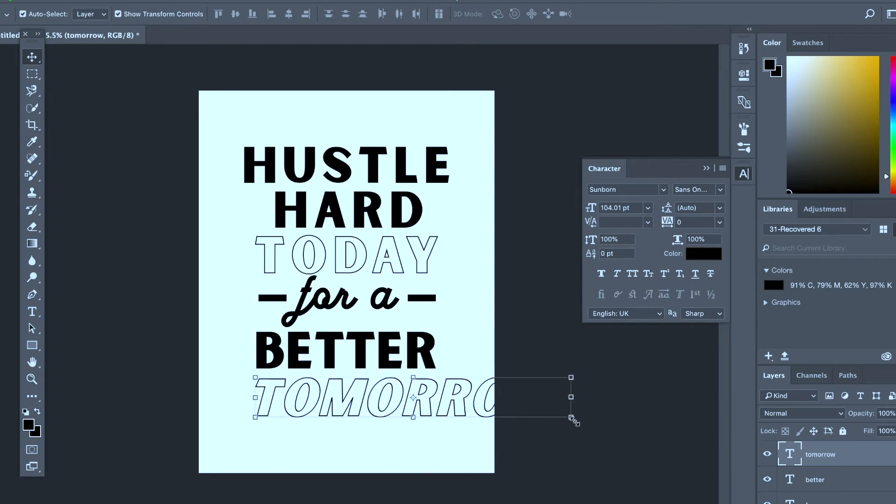
{"action": "left_click_drag", "start_coordinate": [571, 418], "coordinate": [438, 429]}
{"action": "key", "text": "Return"}
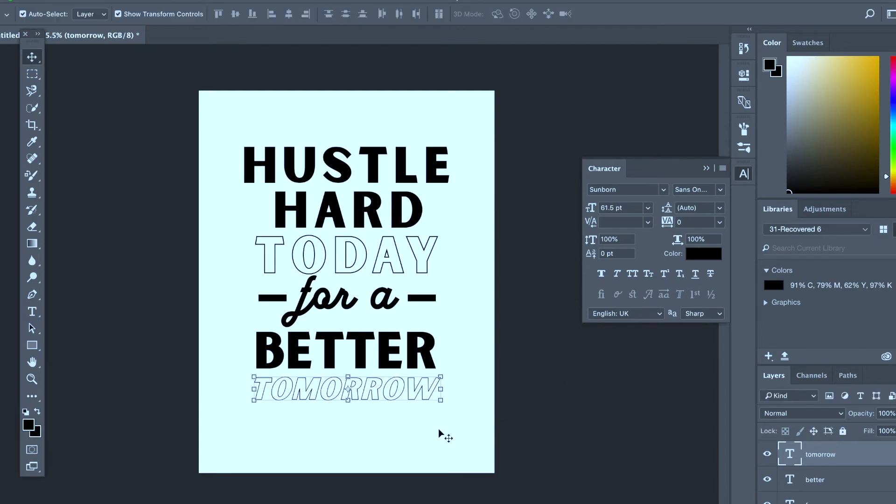
{"action": "left_click", "coordinate": [443, 440]}
{"action": "scroll", "coordinate": [442, 441], "scroll_direction": "down", "scroll_amount": 3}
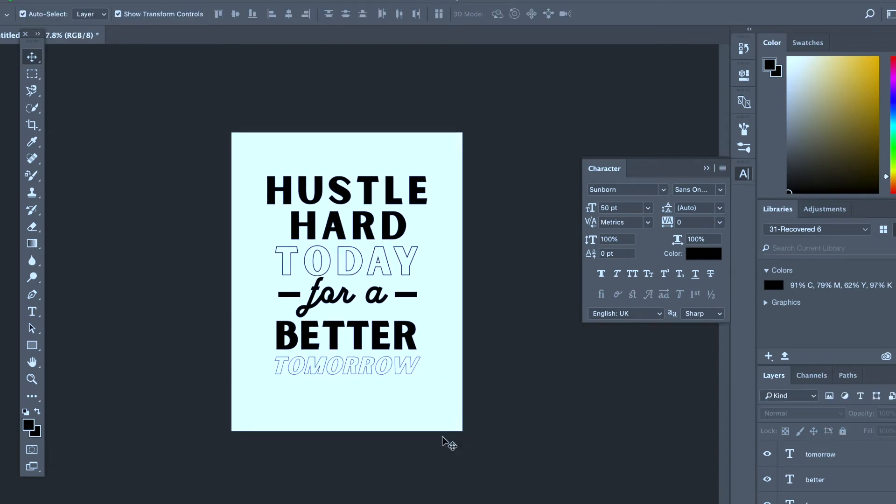
Step: Draw a solid black horizontal bar about 1529 by 59 px just below TOMORROW
{"action": "scroll", "coordinate": [442, 441], "scroll_direction": "up", "scroll_amount": 5}
{"action": "left_click_drag", "start_coordinate": [438, 416], "coordinate": [444, 415]}
{"action": "left_click", "coordinate": [443, 464]}
{"action": "scroll", "coordinate": [457, 474], "scroll_direction": "down", "scroll_amount": 3}
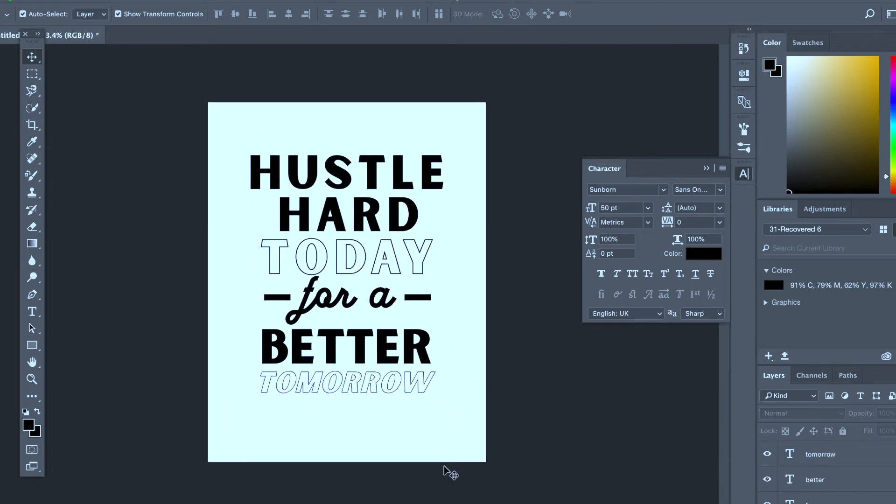
{"action": "left_click", "coordinate": [31, 345]}
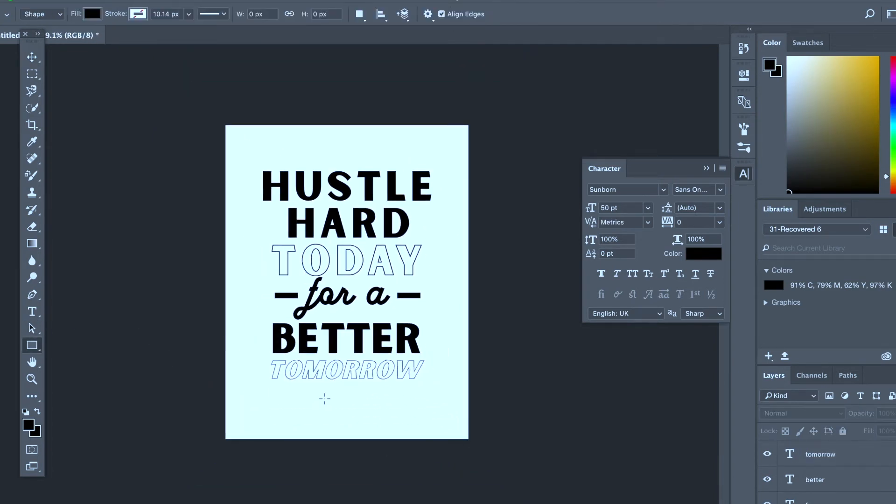
{"action": "scroll", "coordinate": [325, 397], "scroll_direction": "up", "scroll_amount": 2}
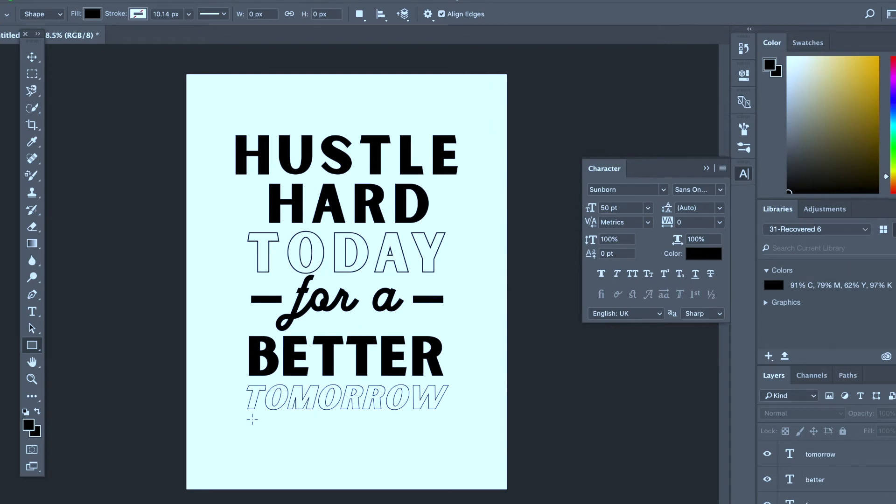
{"action": "left_click_drag", "start_coordinate": [249, 420], "coordinate": [441, 427]}
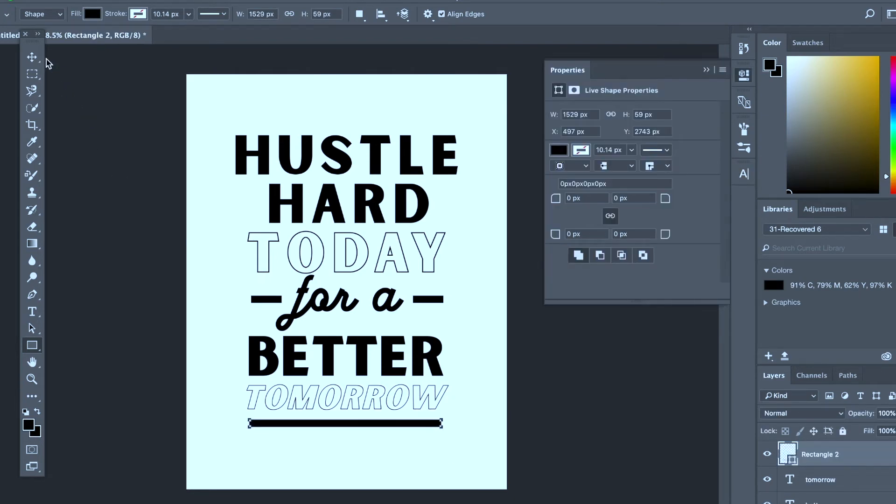
{"action": "left_click", "coordinate": [32, 57]}
{"action": "left_click", "coordinate": [107, 116]}
Step: Place the insertion point for a new text line in the empty area below the long bar
{"action": "key", "text": "super+plus"}
{"action": "scroll", "coordinate": [451, 464], "scroll_direction": "up", "scroll_amount": 1}
{"action": "scroll", "coordinate": [451, 464], "scroll_direction": "down", "scroll_amount": 5}
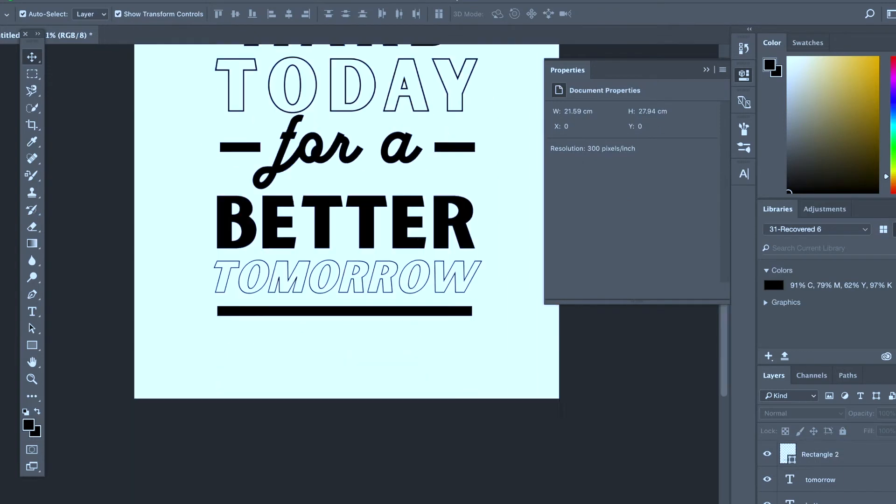
{"action": "left_click", "coordinate": [37, 312]}
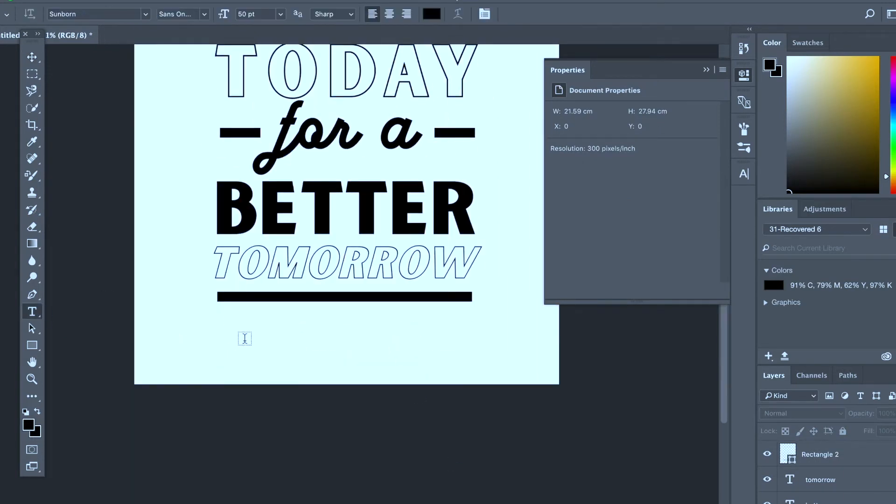
{"action": "left_click", "coordinate": [242, 340]}
{"action": "type", "text": "hus"}
{"action": "key", "text": "BackSpace"}
{"action": "key", "text": "BackSpace"}
{"action": "key", "text": "BackSpace"}
Step: Enter HUSTLE ENDEAVOR in the Sans One style at 50 pt on the new line below the bar
{"action": "left_click", "coordinate": [207, 14]}
{"action": "left_click", "coordinate": [207, 14]}
{"action": "type", "text": "hustle end"}
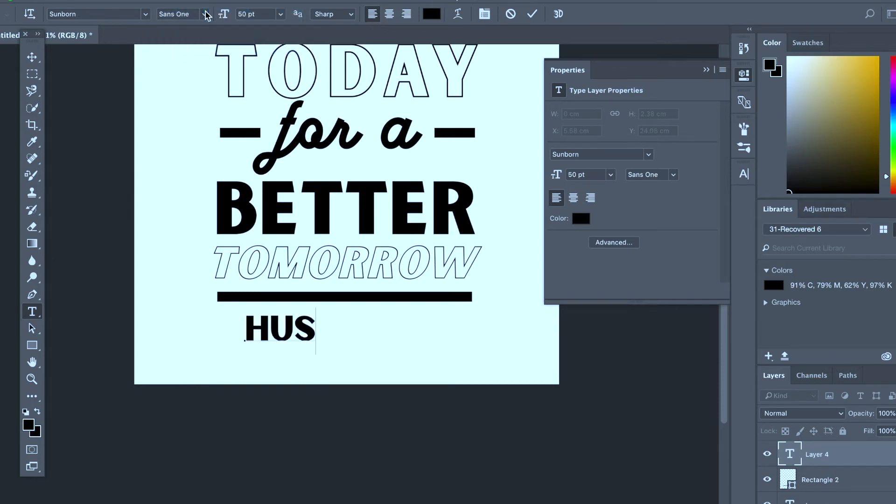
{"action": "type", "text": "ea"}
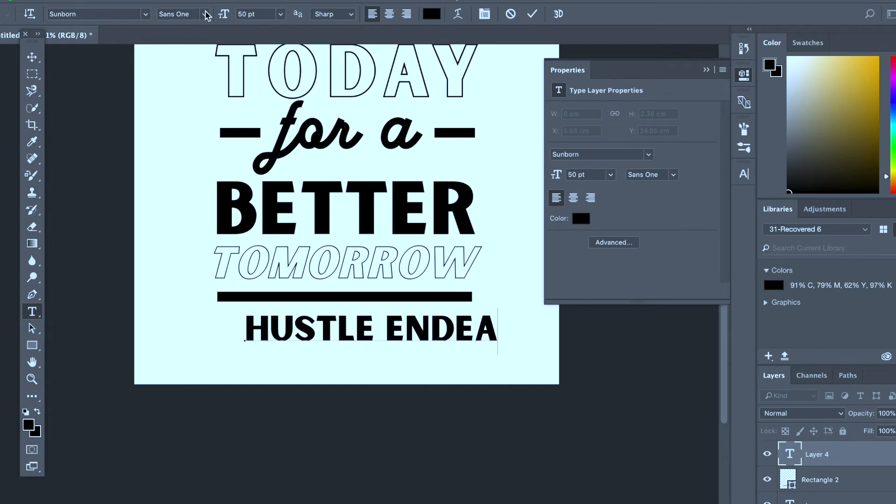
{"action": "type", "text": "vr"}
{"action": "key", "text": "BackSpace"}
{"action": "type", "text": "or"}
Step: Scale HUSTLE ENDEAVOR down proportionally to 29.1 pt so it is narrower than the bar above it
{"action": "key", "text": "super+minus"}
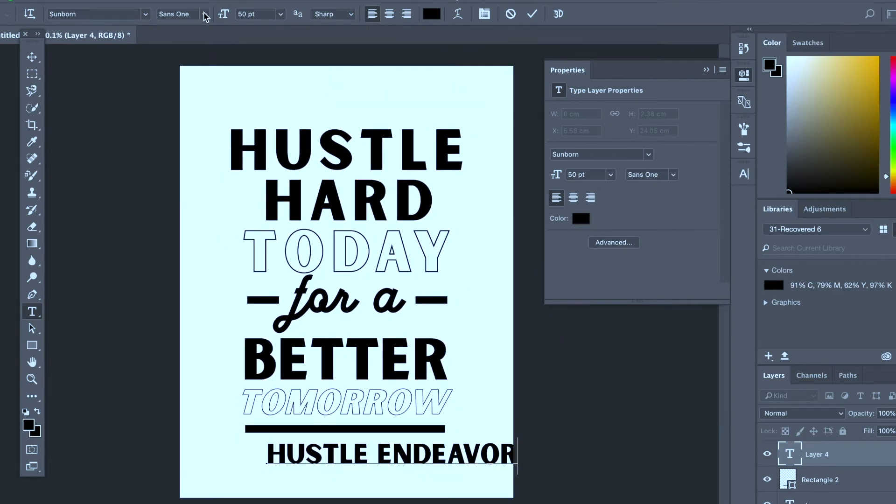
{"action": "key", "text": "super+minus"}
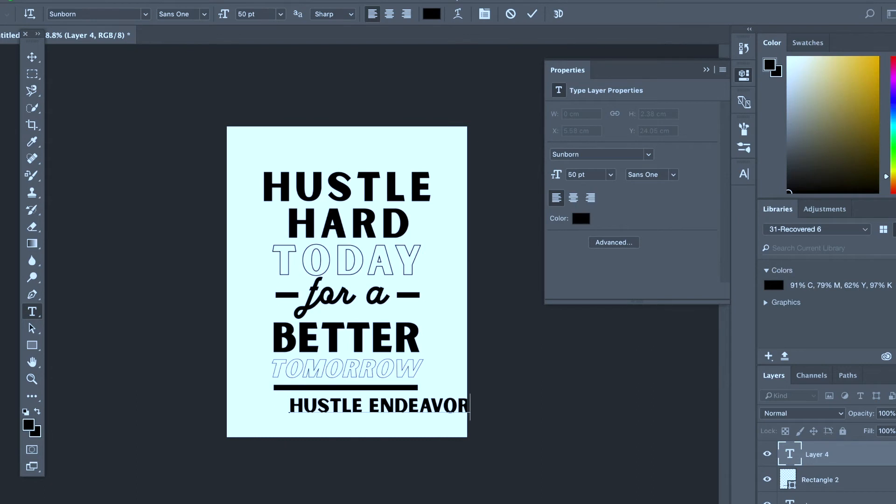
{"action": "left_click", "coordinate": [31, 57]}
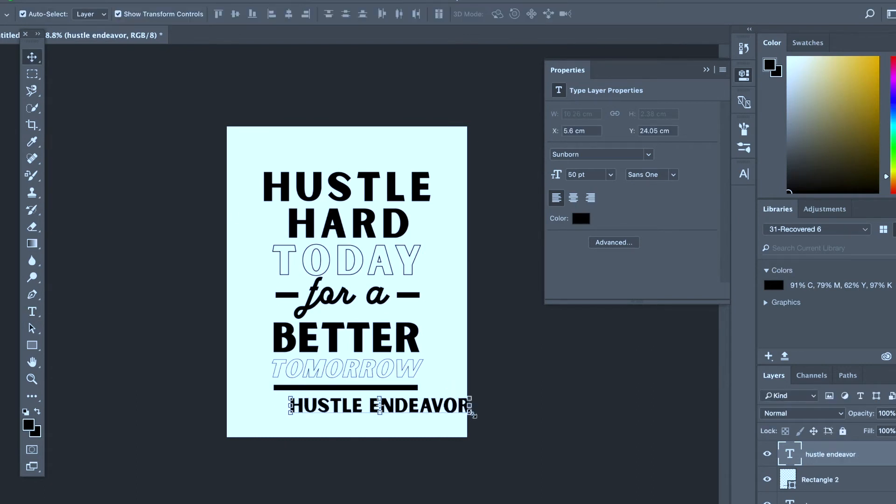
{"action": "left_click", "coordinate": [471, 413]}
{"action": "left_click_drag", "start_coordinate": [472, 418], "coordinate": [397, 415]}
{"action": "key", "text": "Return"}
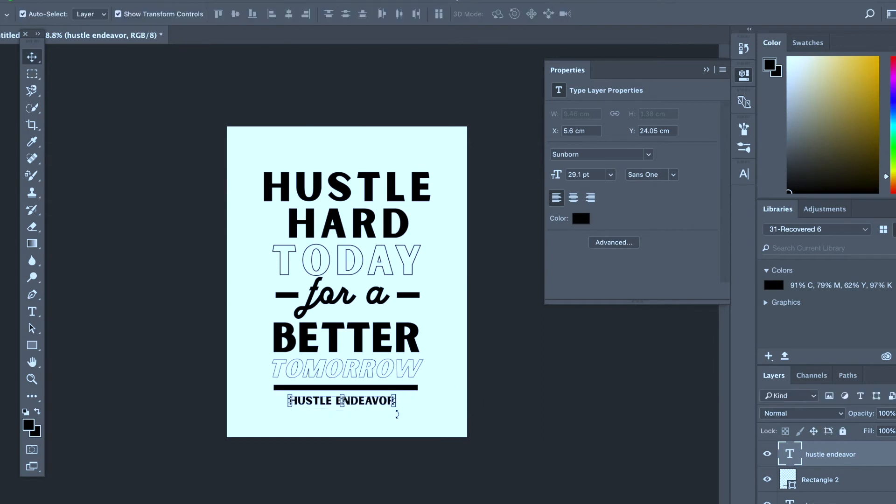
Step: Nudge HUSTLE ENDEAVOR to the right to X 5.93 cm to centre it below the bar
{"action": "key", "text": "shift+Right"}
{"action": "key", "text": "shift+Right"}
{"action": "key", "text": "shift+Right"}
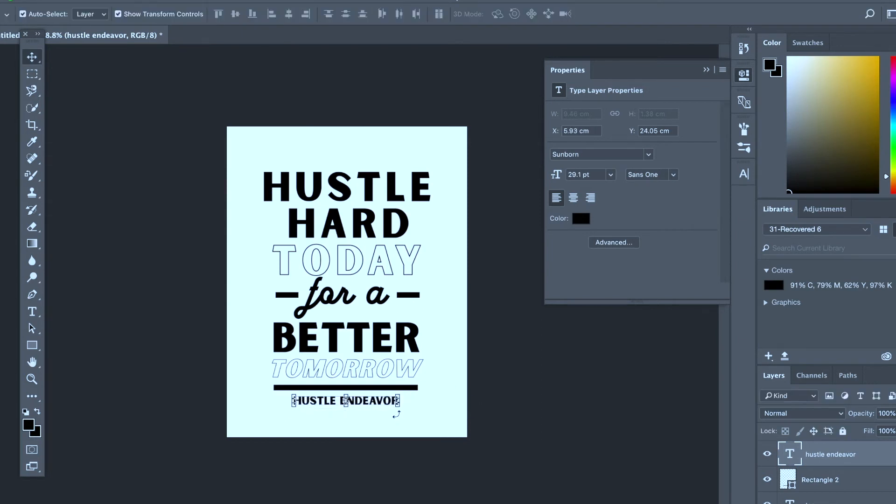
{"action": "left_click", "coordinate": [455, 468]}
Step: Select all text lines and bars together and scale them up proportionally about their centre to fill more of the page
{"action": "left_click_drag", "start_coordinate": [256, 158], "coordinate": [447, 422]}
{"action": "left_click_drag", "start_coordinate": [264, 170], "coordinate": [250, 146]}
{"action": "left_click_drag", "start_coordinate": [348, 217], "coordinate": [348, 215]}
{"action": "key", "text": "Return"}
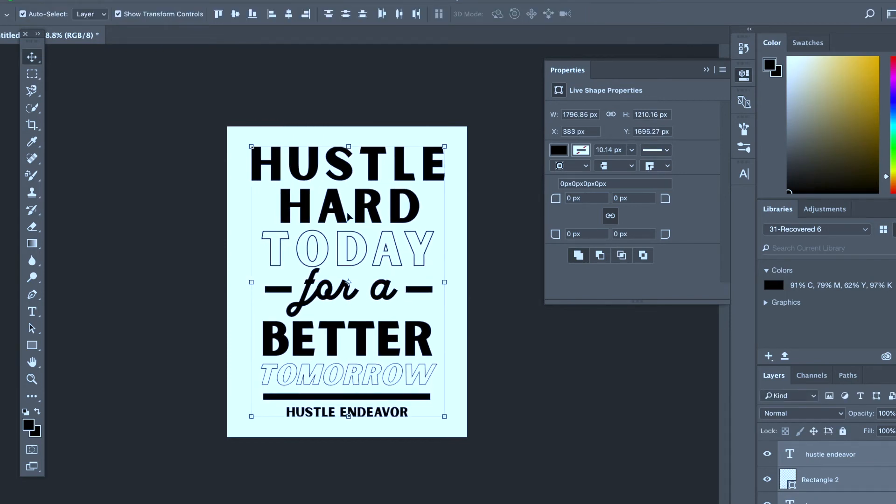
{"action": "left_click", "coordinate": [542, 431]}
{"action": "key", "text": "super+minus"}
{"action": "key", "text": "super+minus"}
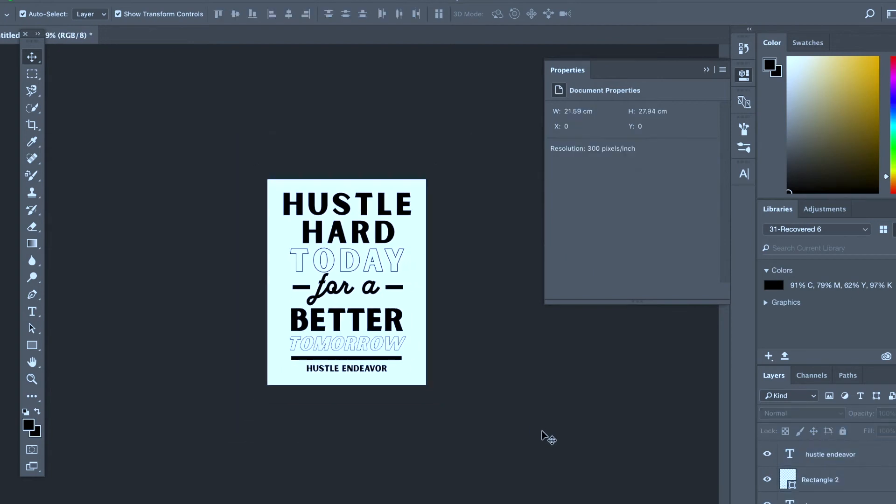
{"action": "key", "text": "super+plus"}
{"action": "key", "text": "super+plus"}
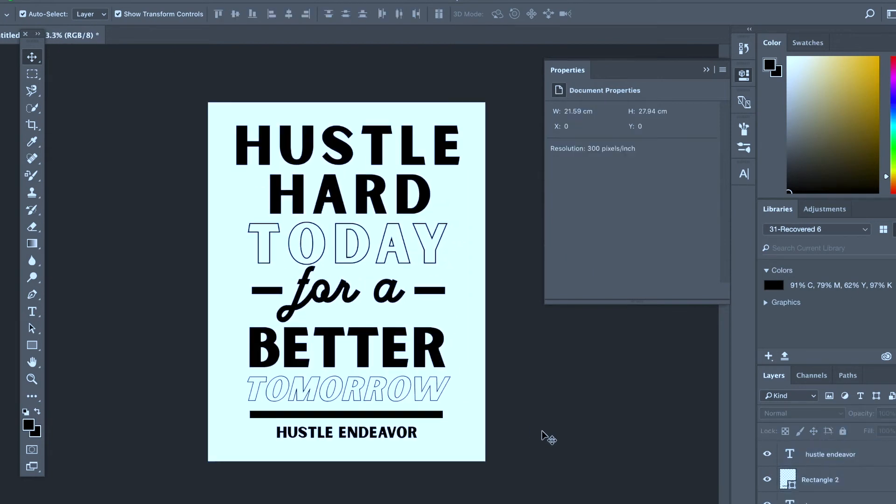
{"action": "left_click", "coordinate": [706, 70]}
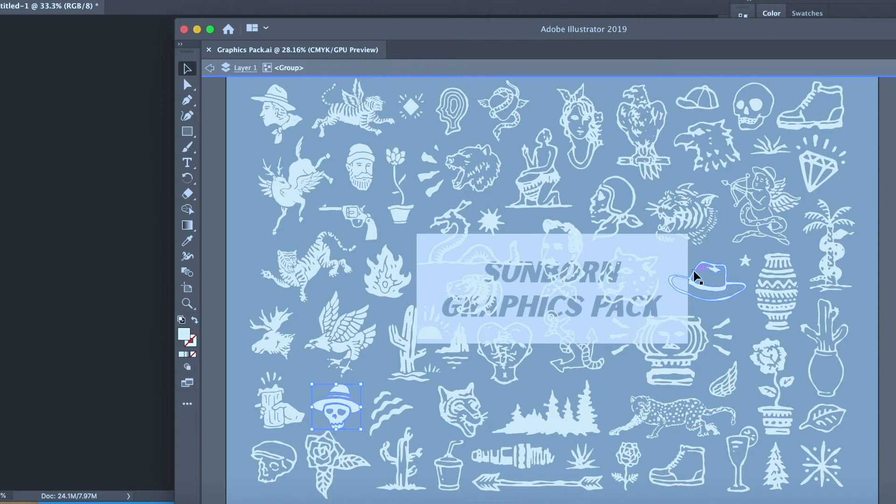
Step: Copy the long arrow graphic from Graphics Pack.ai in Illustrator and delete the long bar below TOMORROW in Photoshop
{"action": "left_click", "coordinate": [558, 485]}
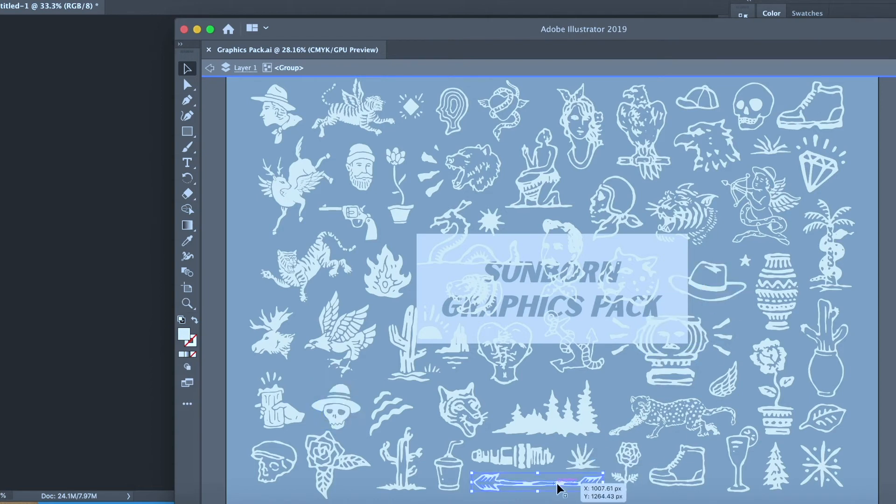
{"action": "left_click", "coordinate": [124, 406]}
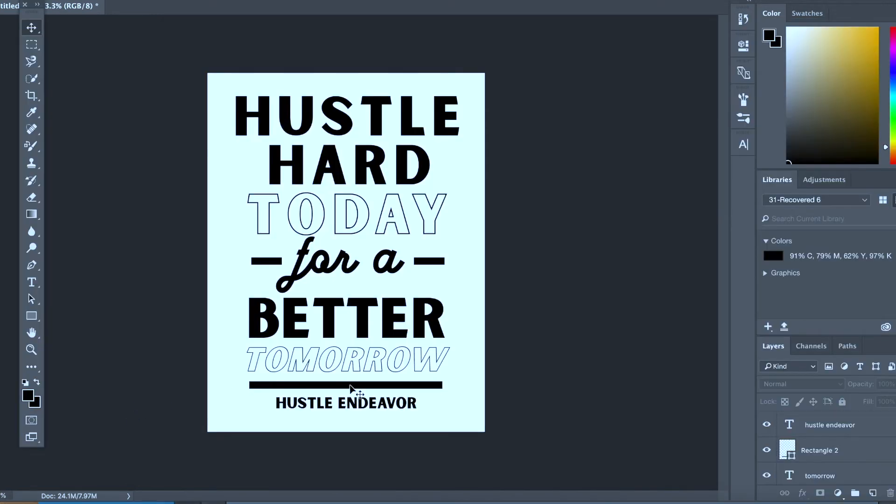
{"action": "left_click", "coordinate": [351, 387]}
{"action": "key", "text": "Delete"}
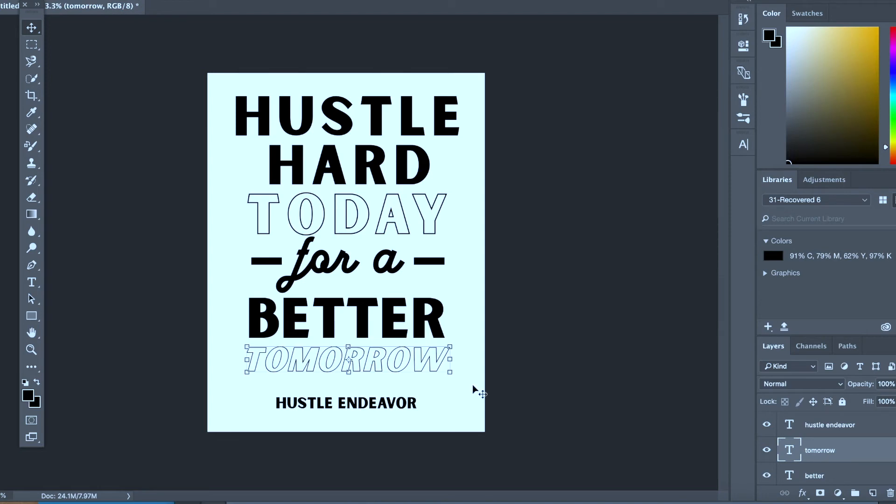
Step: Paste the copied arrow into the poster as pixels, at its default size
{"action": "left_click", "coordinate": [464, 395]}
{"action": "key", "text": "super+v"}
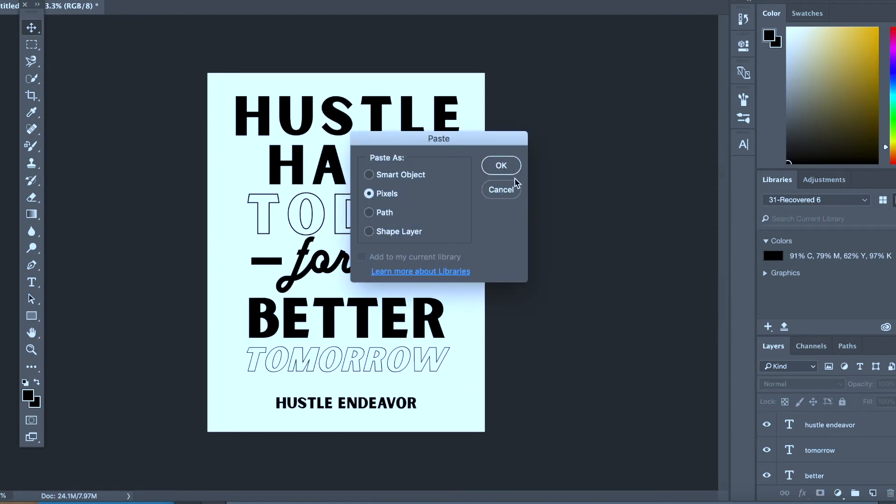
{"action": "left_click", "coordinate": [501, 166]}
{"action": "left_click_drag", "start_coordinate": [437, 263], "coordinate": [437, 264]}
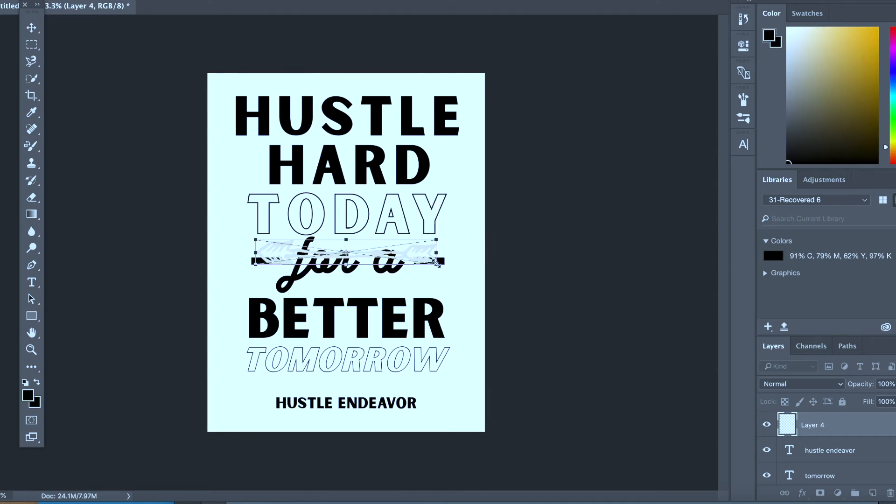
{"action": "key", "text": "Return"}
Step: Move the arrow into the gap below TOMORROW and shift HUSTLE ENDEAVOR slightly down to make room for it
{"action": "left_click_drag", "start_coordinate": [444, 264], "coordinate": [439, 344]}
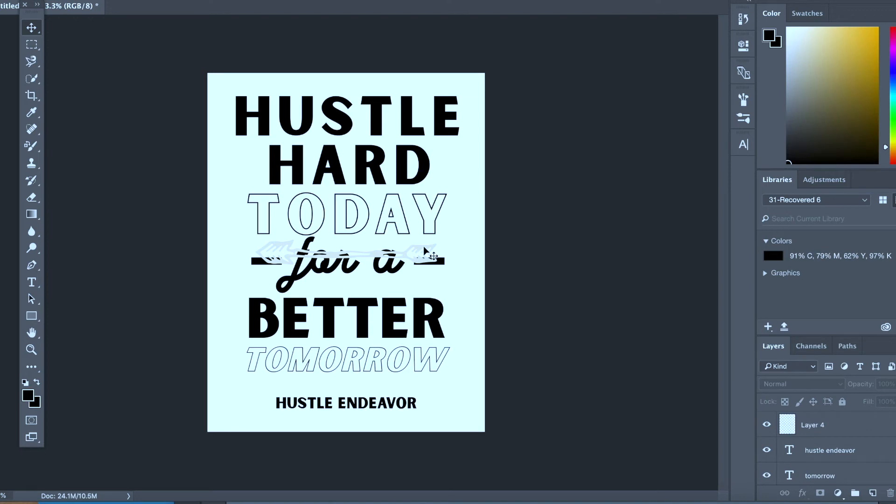
{"action": "left_click_drag", "start_coordinate": [426, 252], "coordinate": [419, 384]}
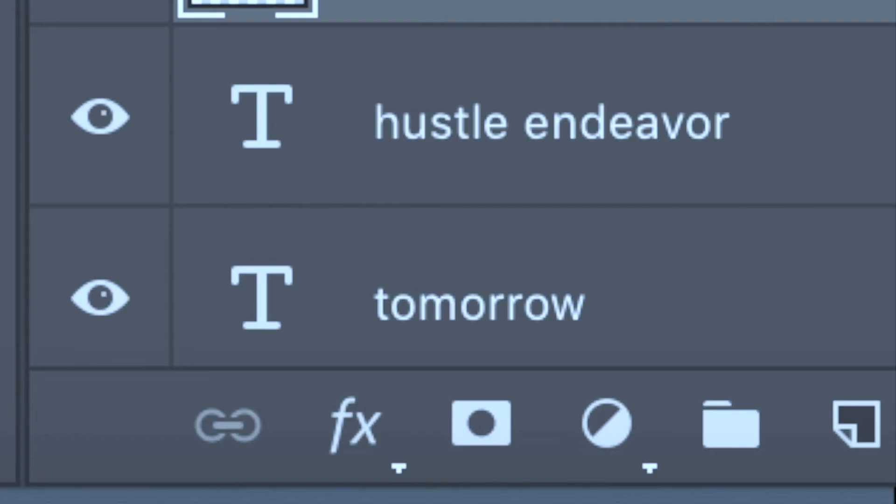
{"action": "left_click", "coordinate": [417, 395]}
{"action": "left_click", "coordinate": [404, 409]}
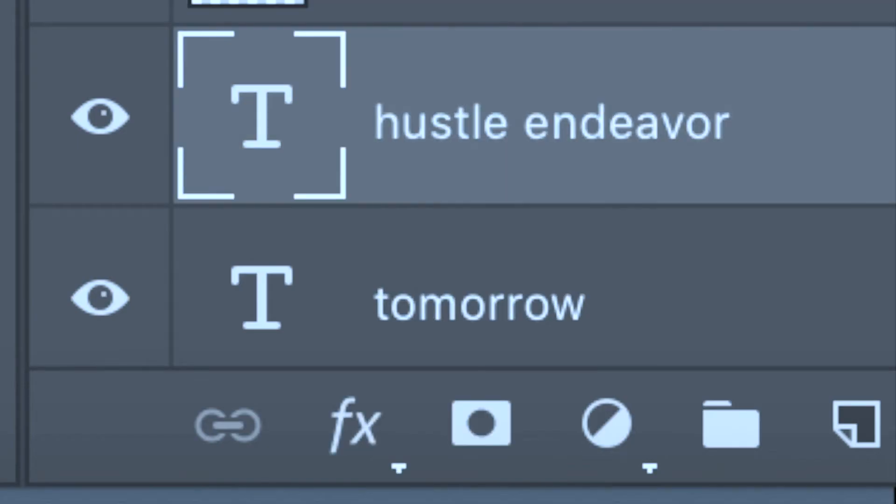
{"action": "left_click", "coordinate": [406, 387]}
{"action": "left_click", "coordinate": [406, 387]}
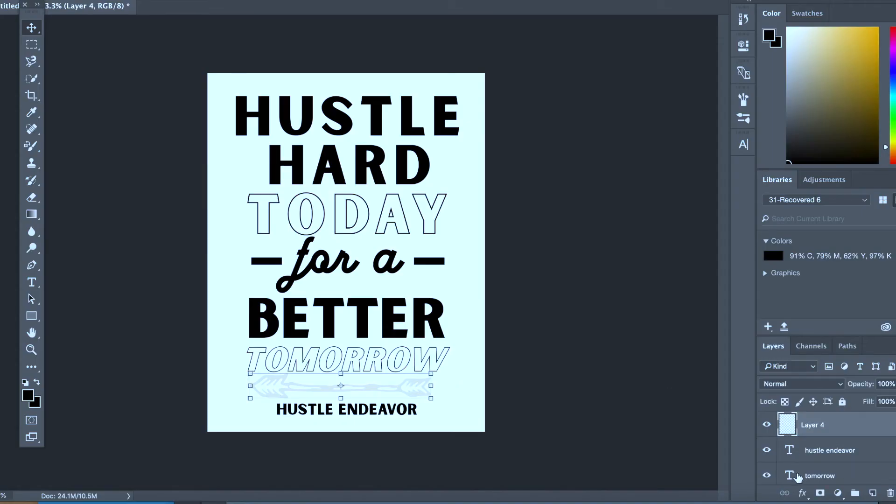
Step: Apply a Color Overlay layer effect in black (000000) to the arrow
{"action": "left_click", "coordinate": [803, 492]}
{"action": "left_click", "coordinate": [803, 364]}
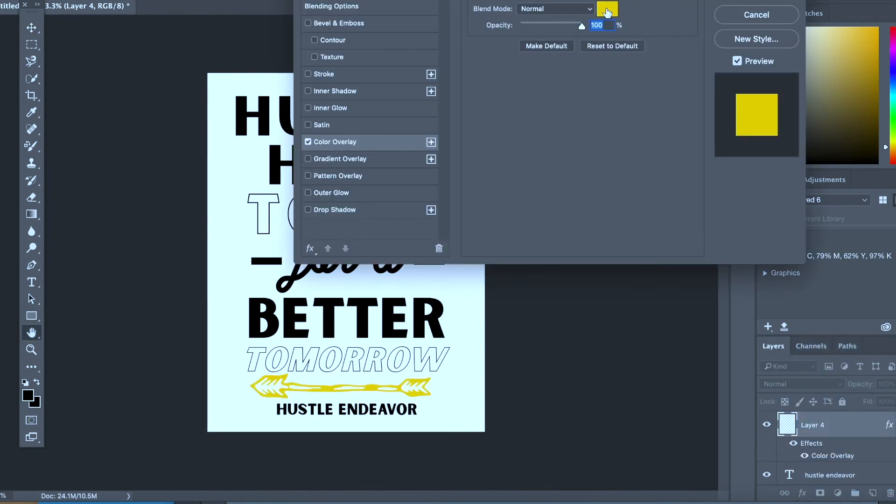
{"action": "left_click", "coordinate": [607, 9]}
{"action": "left_click_drag", "start_coordinate": [587, 285], "coordinate": [542, 319]}
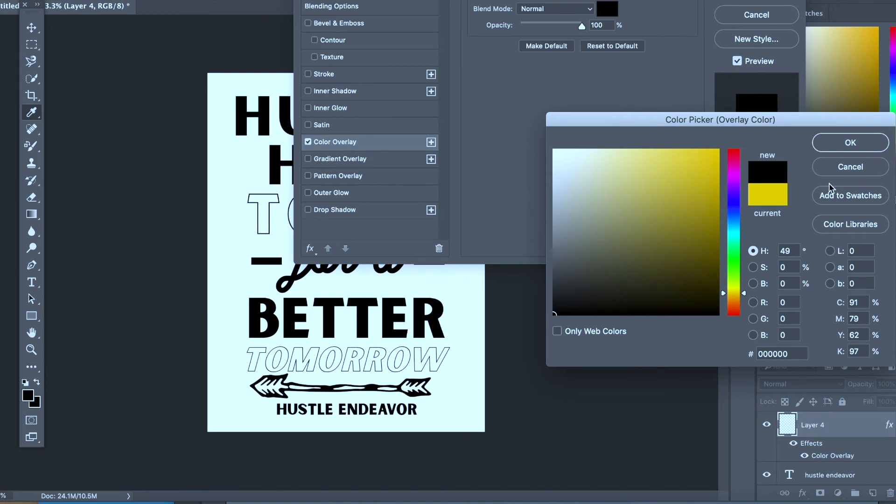
{"action": "left_click", "coordinate": [849, 143]}
{"action": "left_click", "coordinate": [761, 0]}
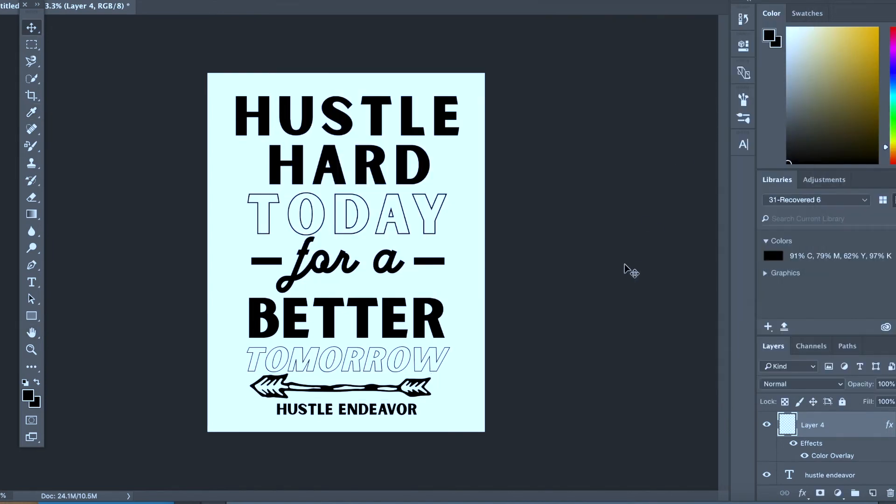
Step: Flip the arrow by -100% in both width and height so its larger end faces right
{"action": "left_click_drag", "start_coordinate": [346, 373], "coordinate": [435, 441]}
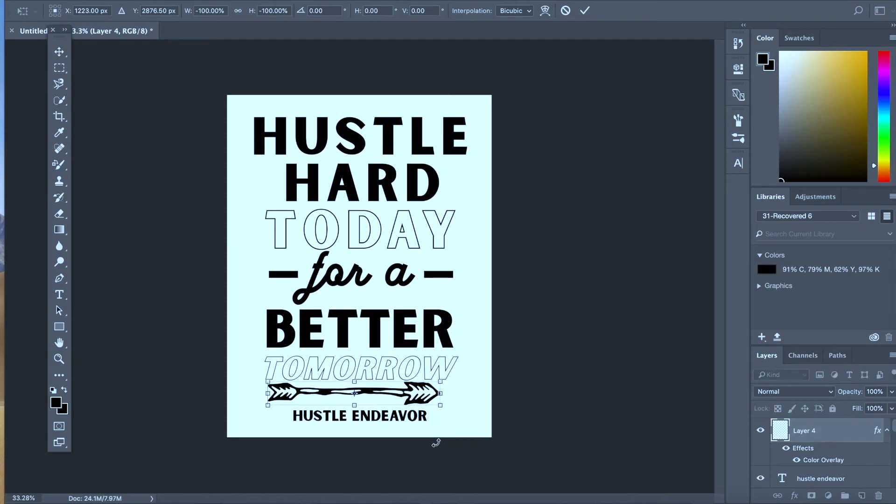
{"action": "key", "text": "Return"}
{"action": "left_click", "coordinate": [537, 410]}
Step: Shift the flipped arrow slightly down and to the right, centring it between TOMORROW and HUSTLE ENDEAVOR
{"action": "left_click", "coordinate": [426, 398]}
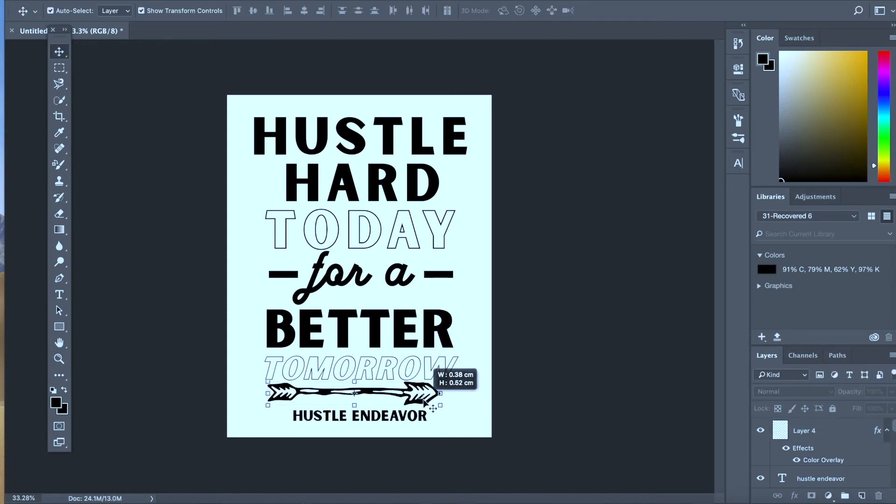
{"action": "key", "text": "Down"}
{"action": "key", "text": "Down"}
{"action": "key", "text": "Down"}
{"action": "key", "text": "Down"}
{"action": "key", "text": "Down"}
{"action": "key", "text": "Down"}
{"action": "key", "text": "Down"}
{"action": "key", "text": "Down"}
{"action": "key", "text": "Right"}
{"action": "key", "text": "Right"}
{"action": "key", "text": "Right"}
{"action": "key", "text": "Right"}
{"action": "key", "text": "Right"}
{"action": "key", "text": "Right"}
{"action": "key", "text": "Right"}
{"action": "key", "text": "Right"}
{"action": "key", "text": "Right"}
{"action": "key", "text": "Right"}
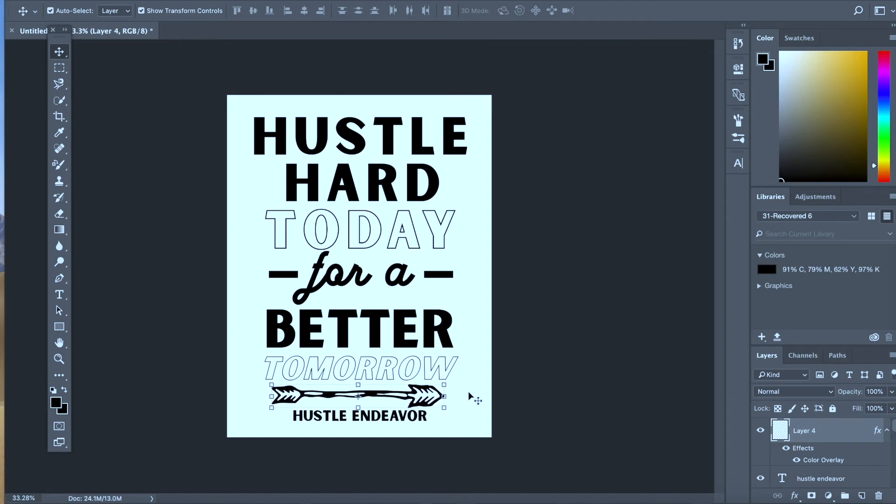
{"action": "left_click", "coordinate": [610, 342]}
Step: Warp the word HUSTLE with the Arc style at a 10% bend, with the rulers shown
{"action": "key", "text": "ctrl+minus"}
{"action": "scroll", "coordinate": [609, 342], "scroll_direction": "down", "scroll_amount": 2}
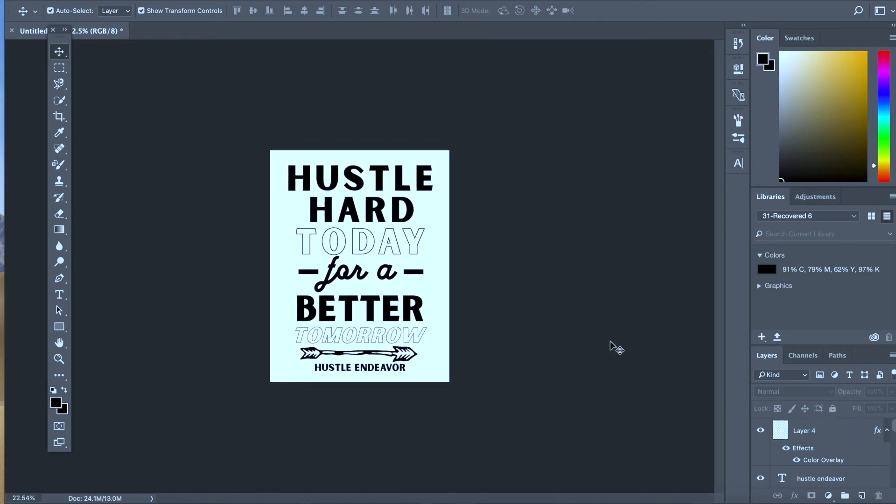
{"action": "scroll", "coordinate": [609, 341], "scroll_direction": "up", "scroll_amount": 5}
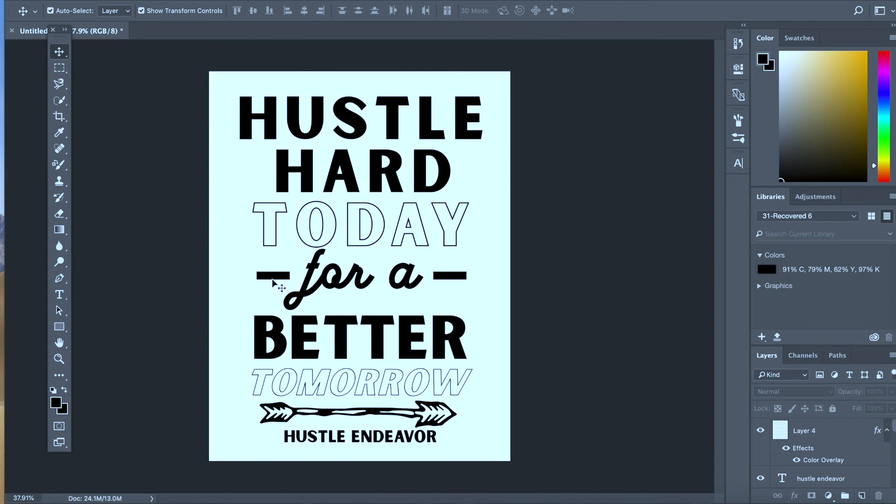
{"action": "scroll", "coordinate": [610, 341], "scroll_direction": "down", "scroll_amount": 1}
{"action": "left_click", "coordinate": [428, 163]}
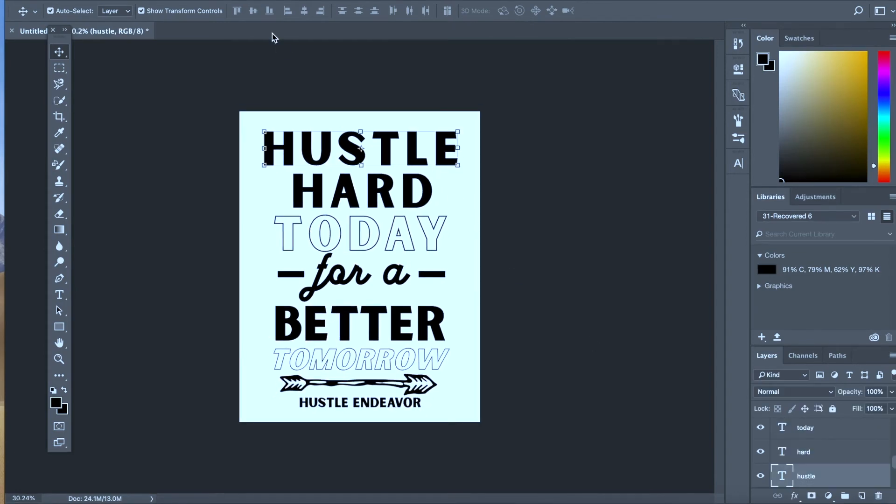
{"action": "key", "text": "ctrl+r"}
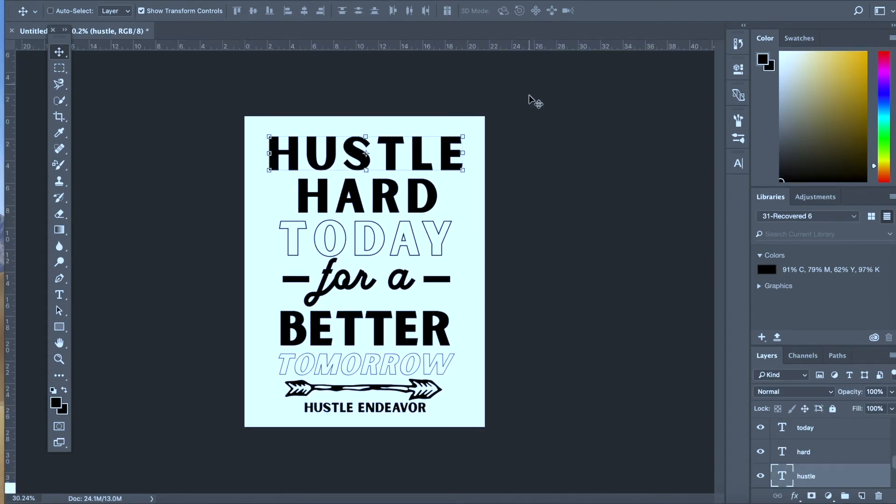
{"action": "key", "text": "ctrl+t"}
{"action": "left_click", "coordinate": [543, 13]}
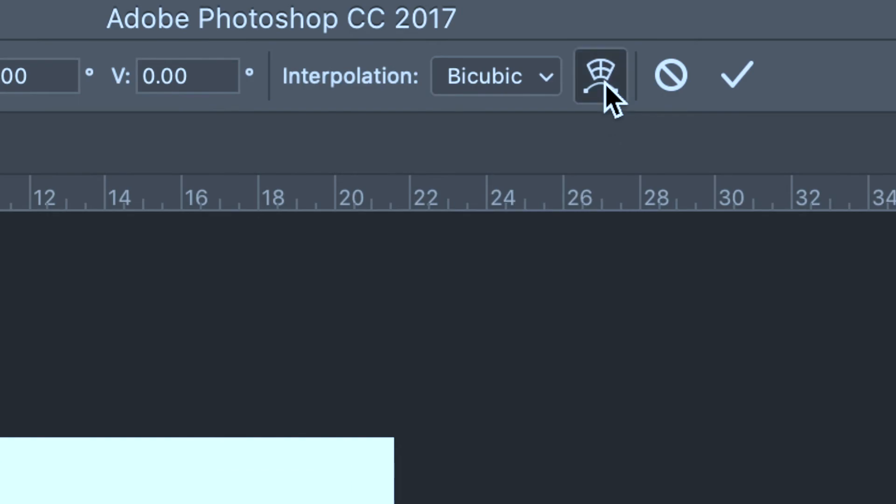
{"action": "left_click", "coordinate": [185, 11]}
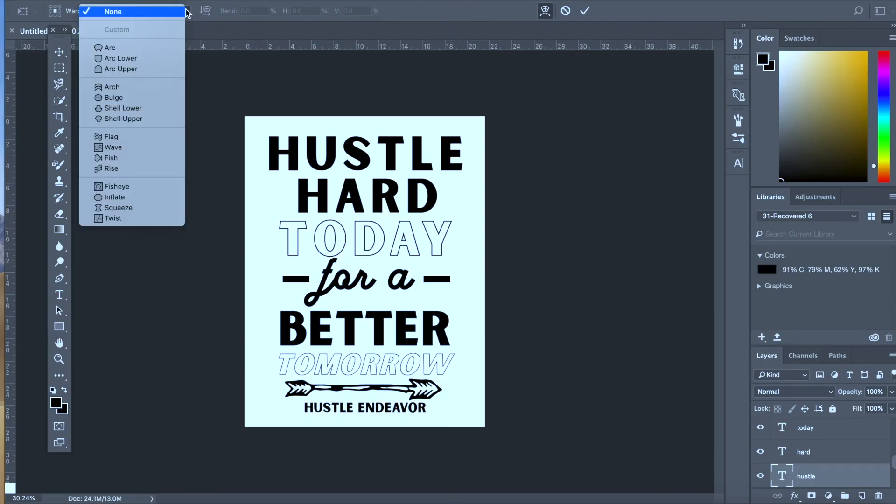
{"action": "left_click", "coordinate": [163, 48]}
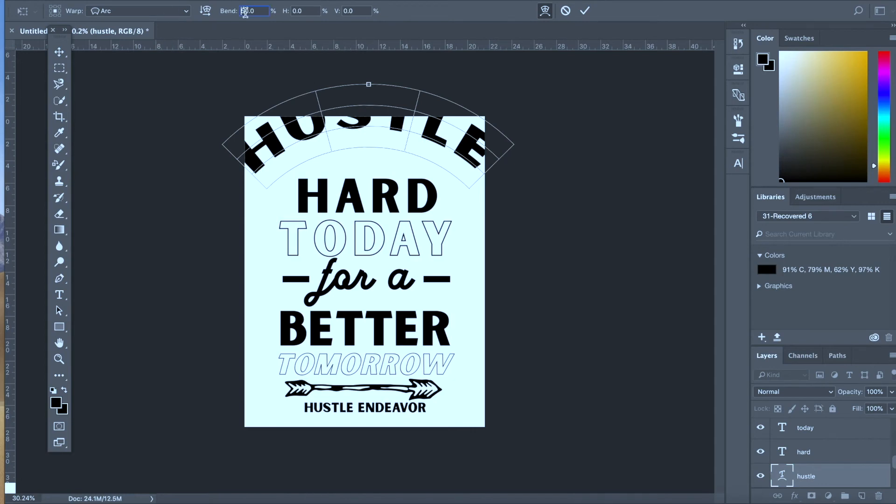
{"action": "key", "text": "BackSpace"}
{"action": "type", "text": "1"}
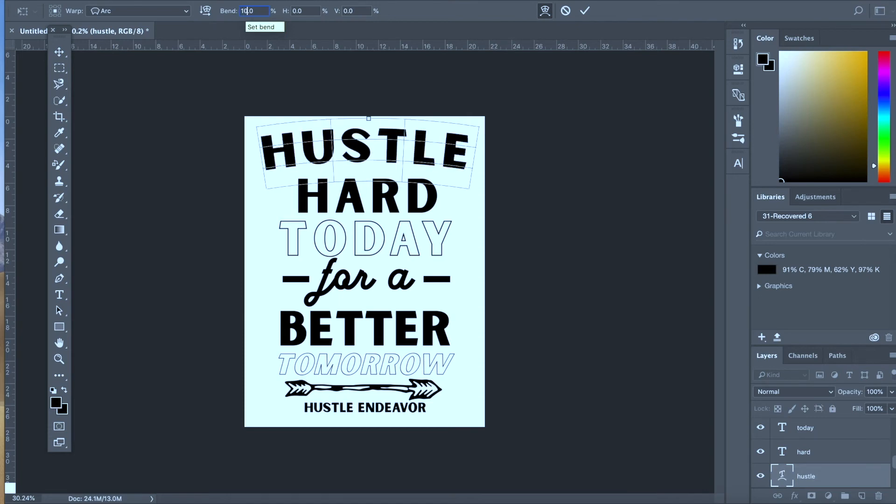
Step: Try a 15% bend on HUSTLE, settle on 12% and apply it, moving the arched word slightly down towards HARD
{"action": "key", "text": "Delete"}
{"action": "type", "text": "5"}
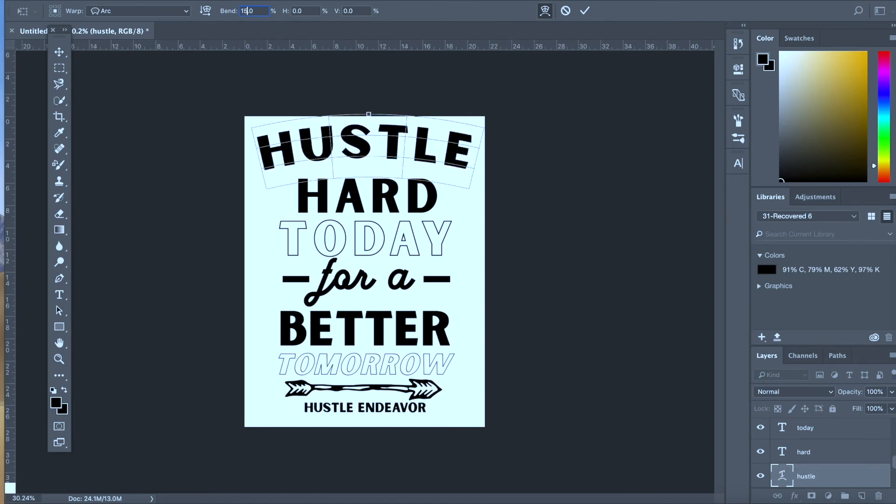
{"action": "key", "text": "Delete"}
{"action": "type", "text": "2"}
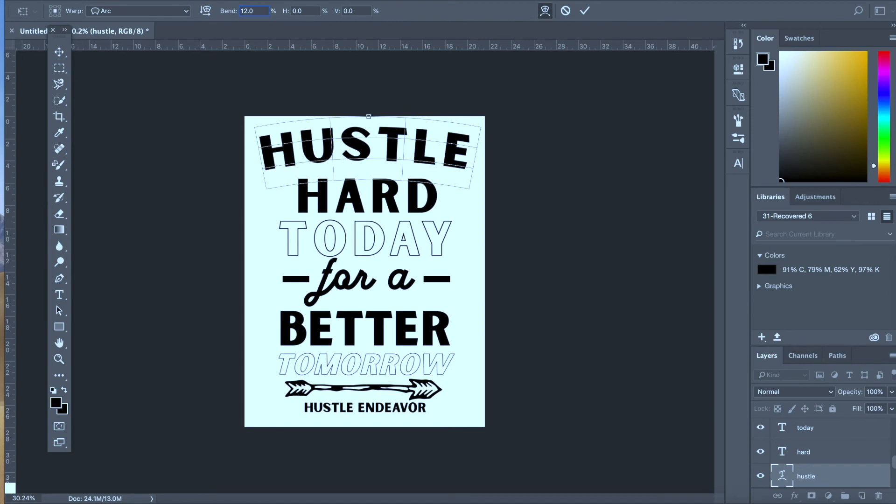
{"action": "left_click", "coordinate": [59, 52]}
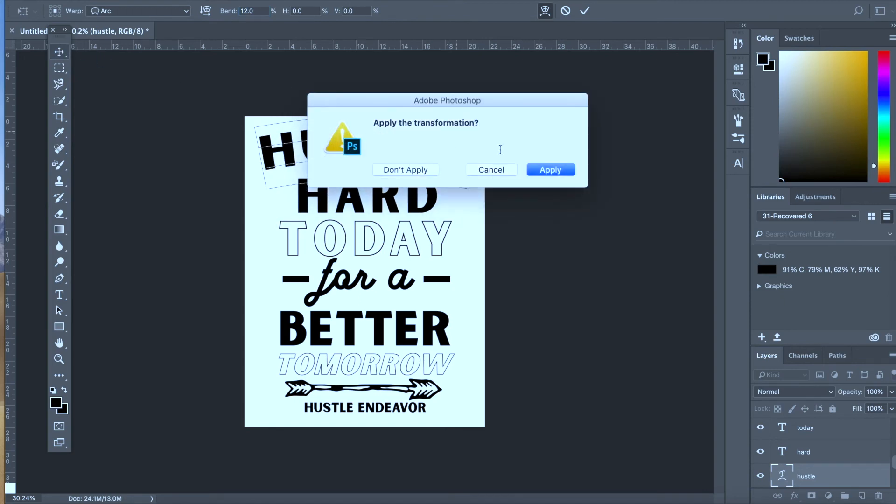
{"action": "left_click", "coordinate": [550, 172]}
{"action": "left_click_drag", "start_coordinate": [458, 162], "coordinate": [459, 170]}
{"action": "left_click", "coordinate": [512, 254]}
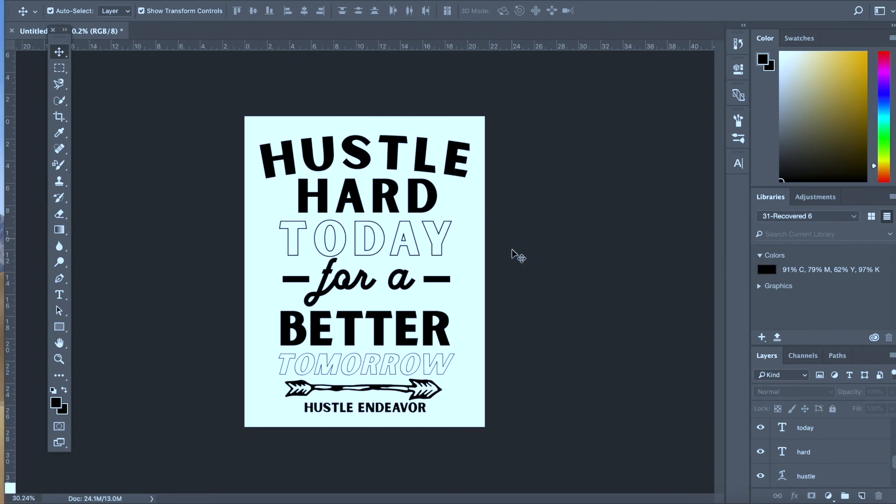
Step: Shift BETTER, TOMORROW and the arrow slightly up to even out the spacing in the lower half of the poster
{"action": "left_click", "coordinate": [420, 368]}
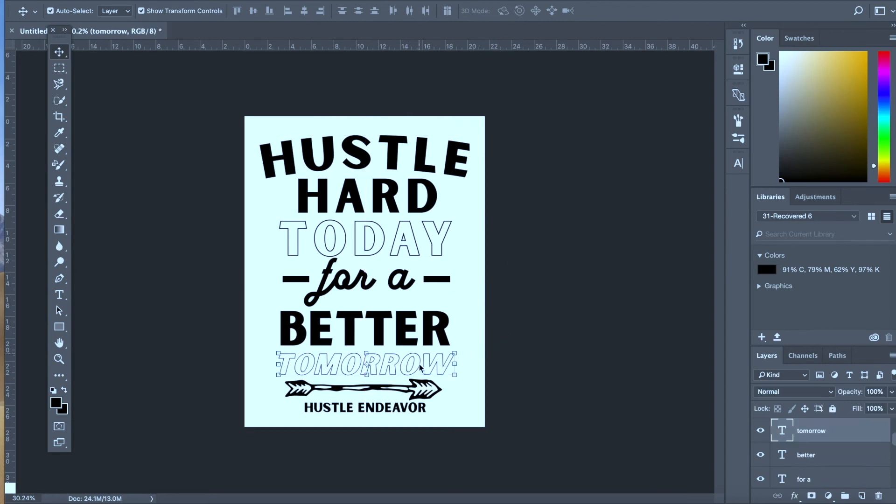
{"action": "left_click", "coordinate": [426, 337]}
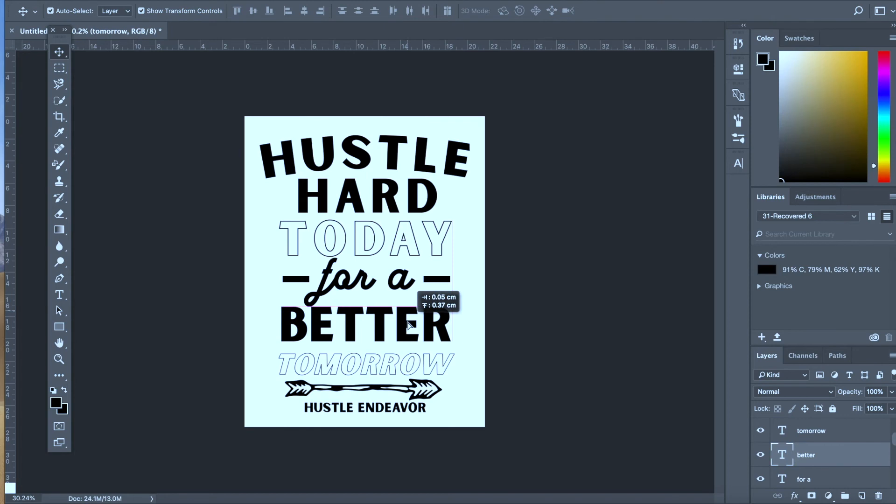
{"action": "left_click", "coordinate": [419, 394]}
{"action": "key", "text": "Up"}
{"action": "key", "text": "Up"}
{"action": "key", "text": "Up"}
{"action": "key", "text": "Up"}
{"action": "key", "text": "Up"}
{"action": "key", "text": "Up"}
{"action": "key", "text": "Up"}
{"action": "key", "text": "Up"}
{"action": "key", "text": "Up"}
{"action": "key", "text": "Up"}
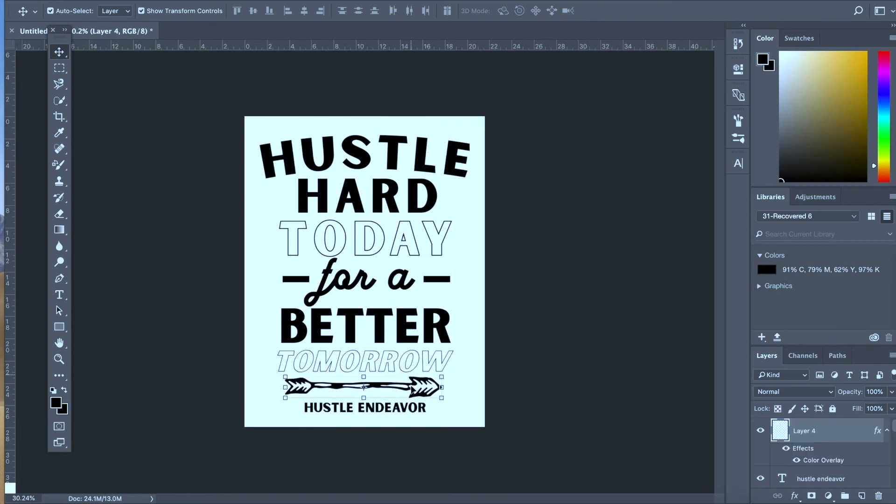
{"action": "left_click", "coordinate": [516, 399]}
Step: Add a layer mask to the merged artwork layer and display the mask alone on the canvas
{"action": "scroll", "coordinate": [523, 400], "scroll_direction": "down", "scroll_amount": 1}
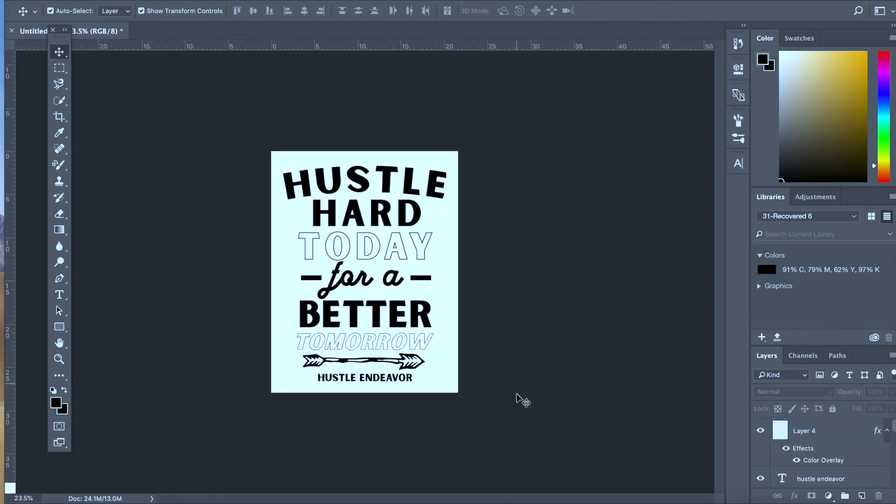
{"action": "scroll", "coordinate": [516, 400], "scroll_direction": "up", "scroll_amount": 2}
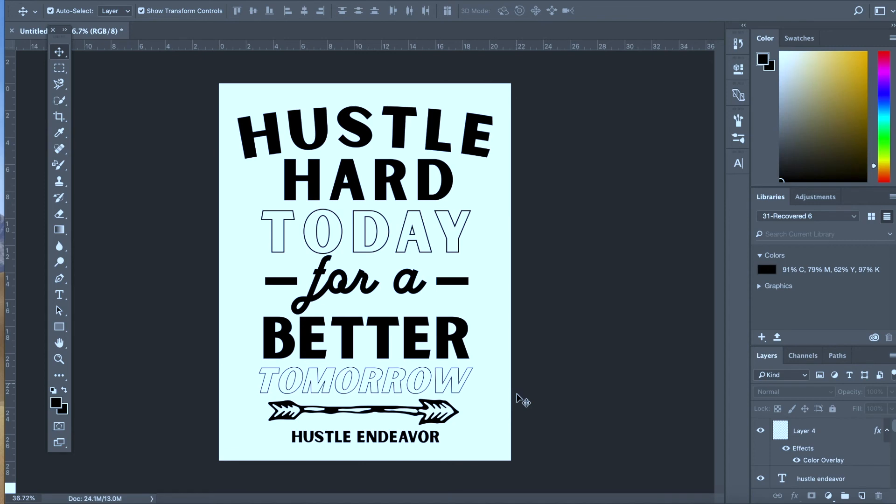
{"action": "scroll", "coordinate": [516, 399], "scroll_direction": "down", "scroll_amount": 1}
{"action": "scroll", "coordinate": [516, 399], "scroll_direction": "up", "scroll_amount": 1}
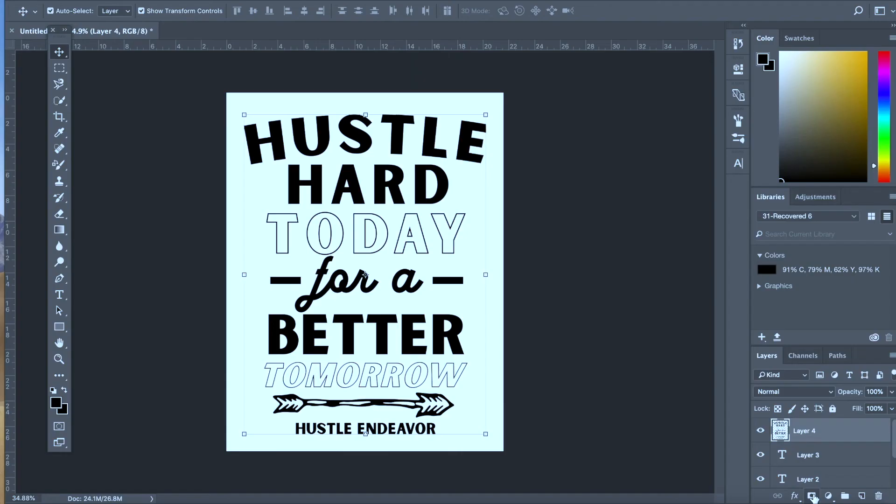
{"action": "left_click", "coordinate": [345, 425]}
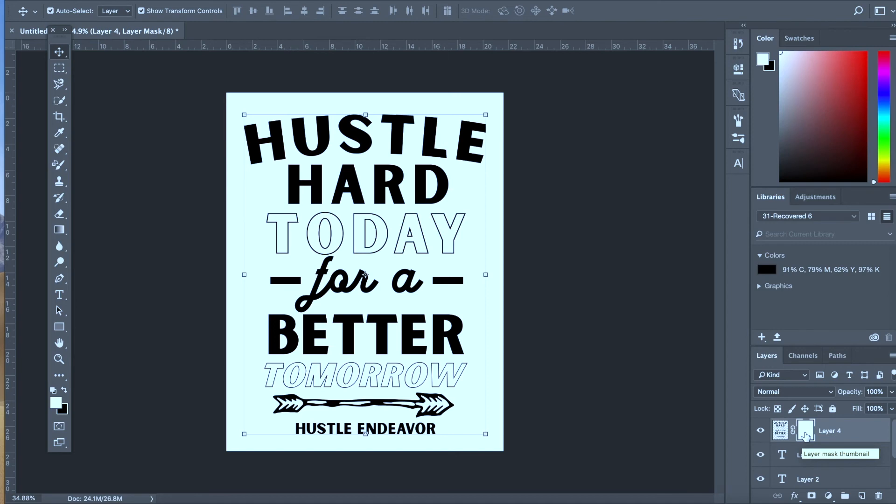
{"action": "left_click", "coordinate": [805, 432], "text": "alt"}
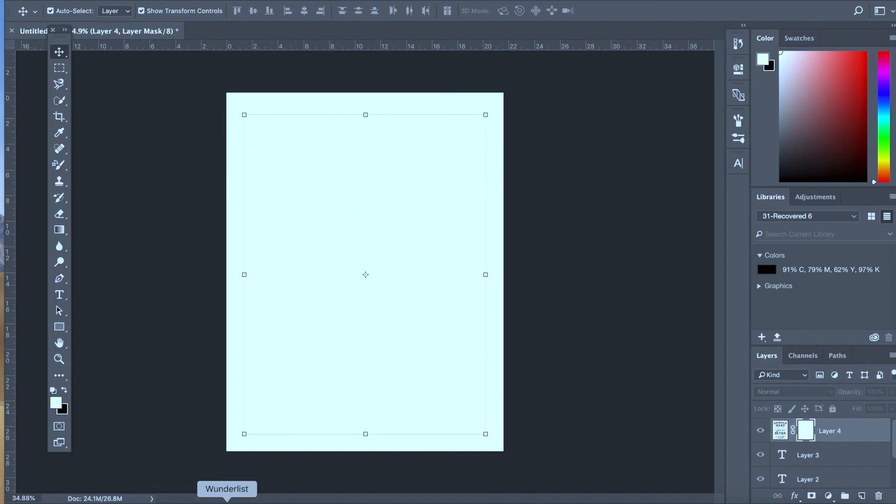
Step: Open the Unsplash concrete texture JPG from the Downloads folder in Preview, copy it and paste it into Layer 4's mask in Photoshop
{"action": "left_click", "coordinate": [20, 500]}
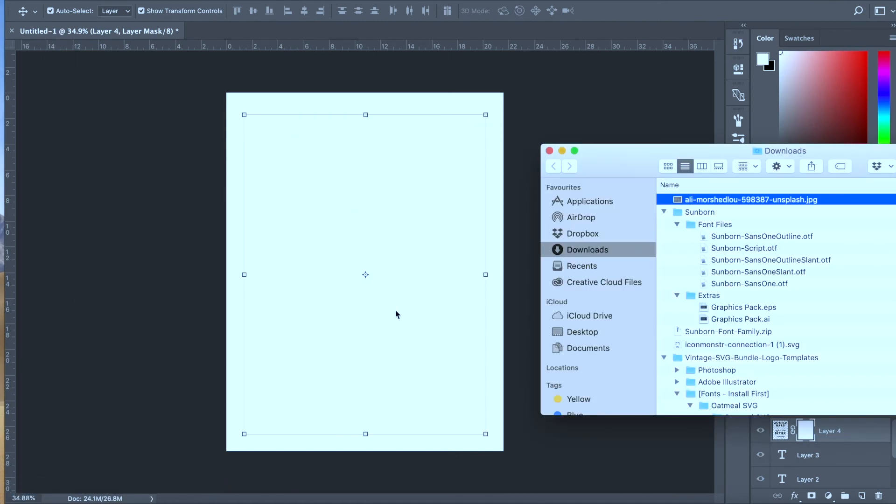
{"action": "double_click", "coordinate": [698, 204]}
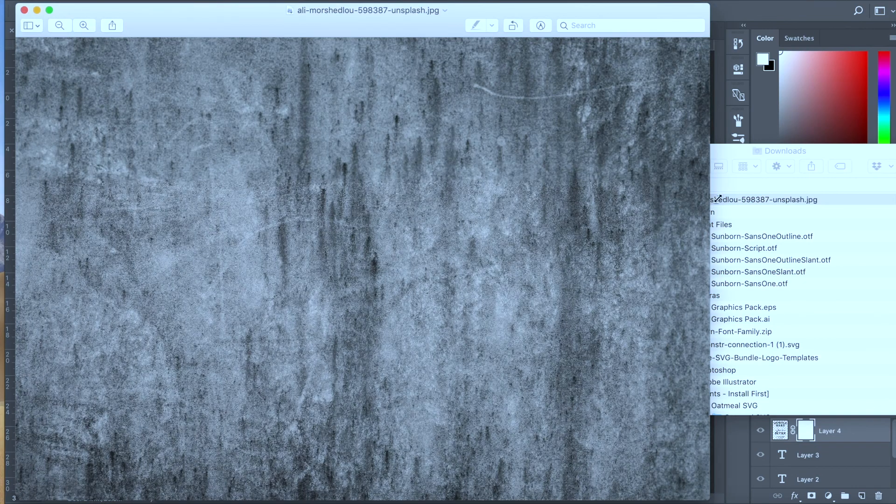
{"action": "left_click", "coordinate": [801, 147]}
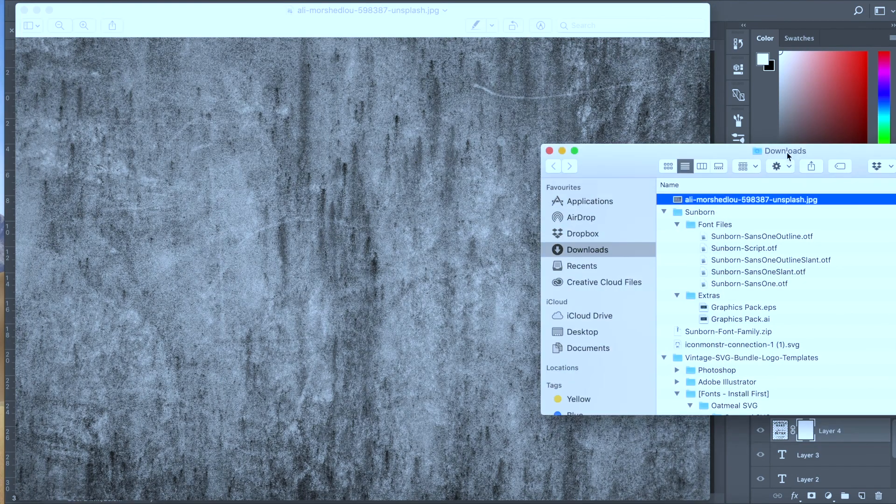
{"action": "left_click", "coordinate": [564, 151]}
{"action": "left_click_drag", "start_coordinate": [256, 34], "coordinate": [686, 26]}
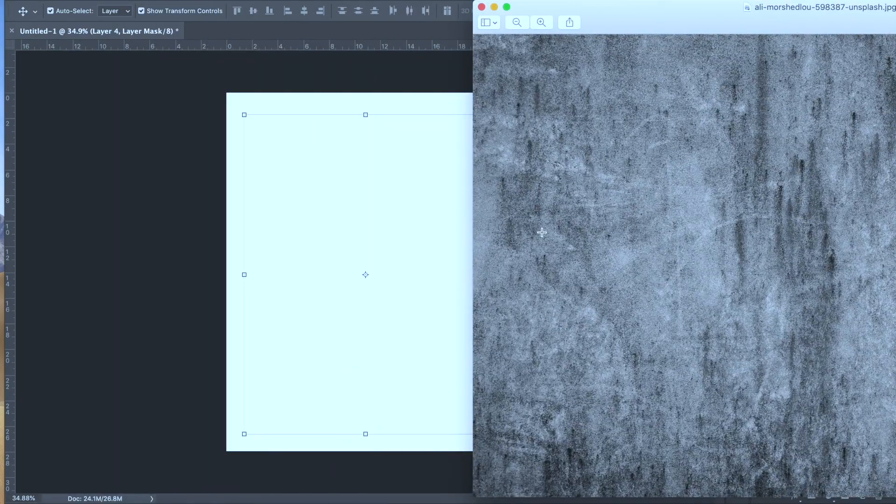
{"action": "left_click", "coordinate": [317, 107]}
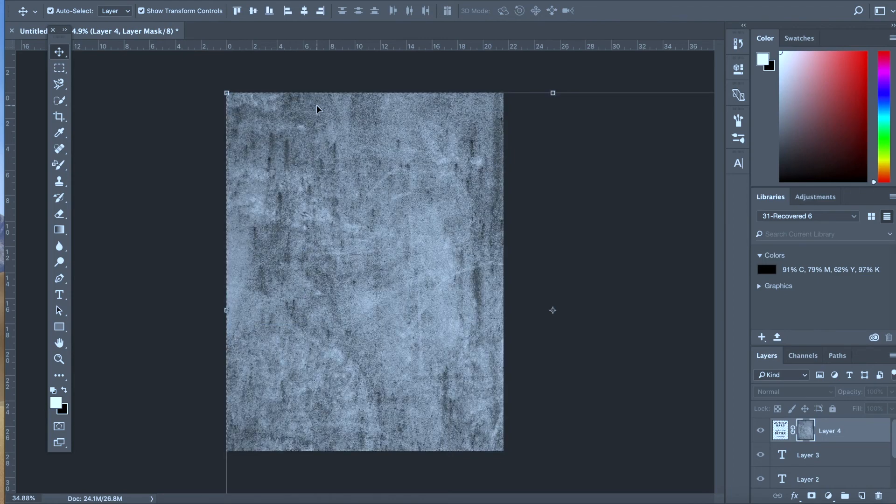
Step: Scale the pasted texture in the mask to 82.88% so its height matches the canvas
{"action": "key", "text": "super+0"}
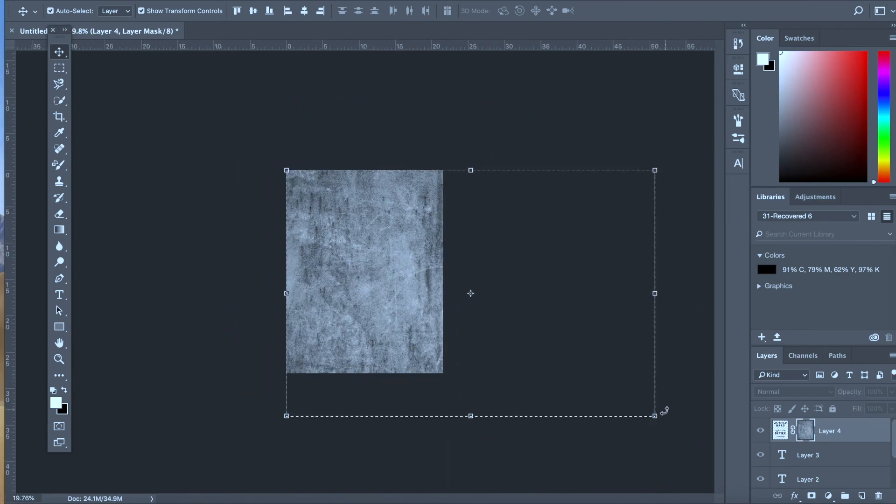
{"action": "left_click_drag", "start_coordinate": [655, 415], "coordinate": [592, 382]}
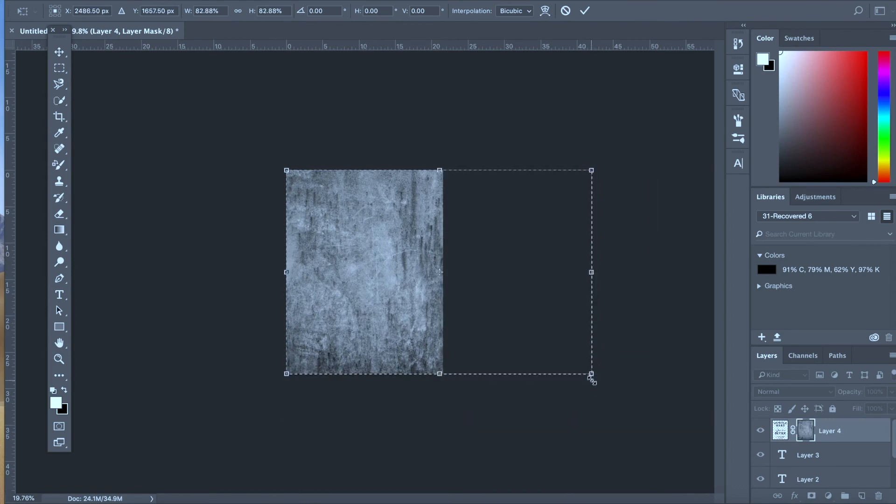
{"action": "key", "text": "Return"}
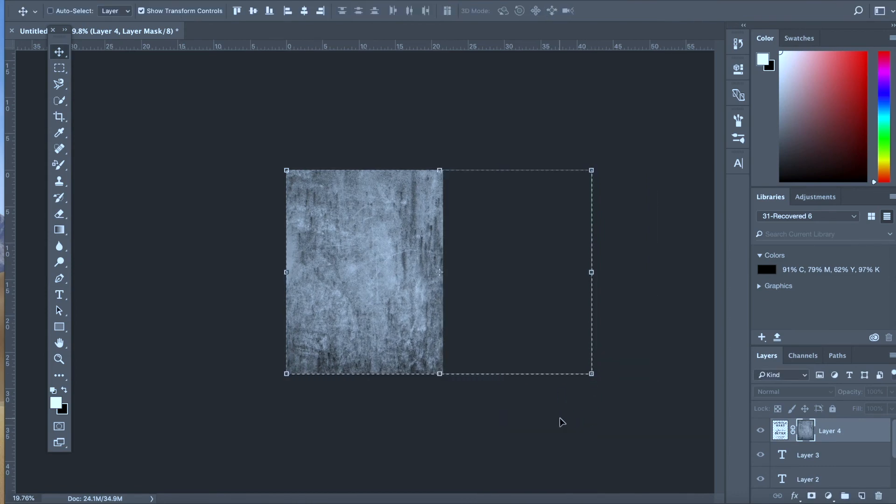
Step: Return from the mask view to the poster artwork and make Layer 4's texture mask the active target
{"action": "left_click", "coordinate": [780, 434]}
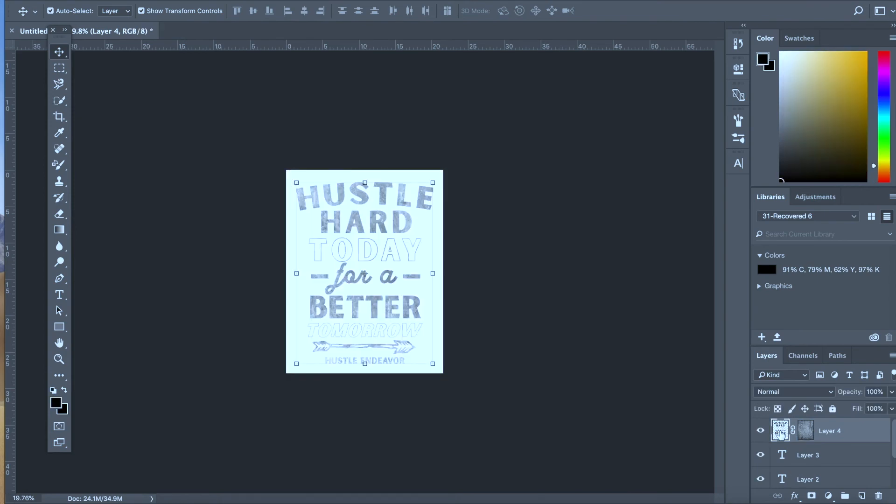
{"action": "scroll", "coordinate": [606, 356], "scroll_direction": "up", "scroll_amount": 3}
{"action": "scroll", "coordinate": [607, 356], "scroll_direction": "up", "scroll_amount": 1}
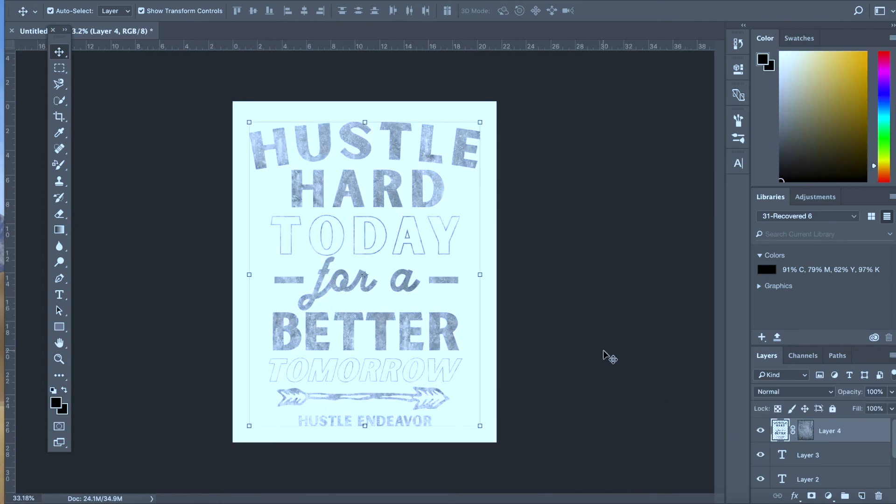
{"action": "scroll", "coordinate": [604, 351], "scroll_direction": "up", "scroll_amount": 1}
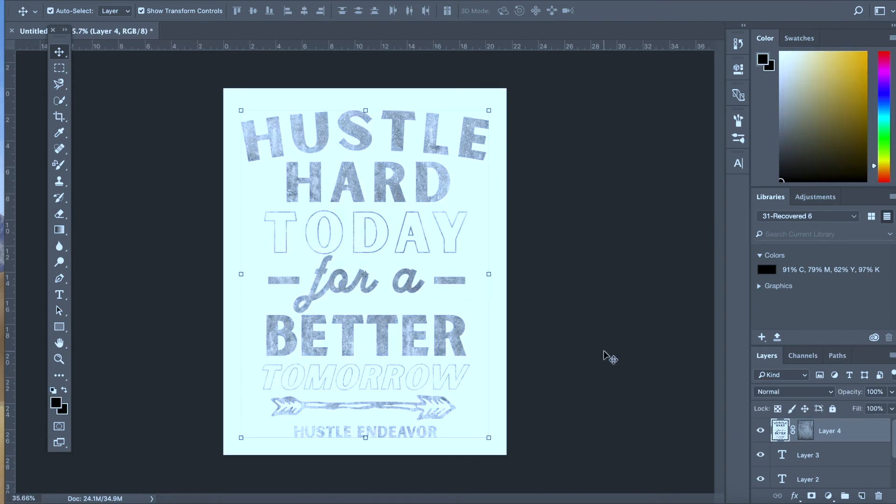
{"action": "left_click", "coordinate": [808, 435]}
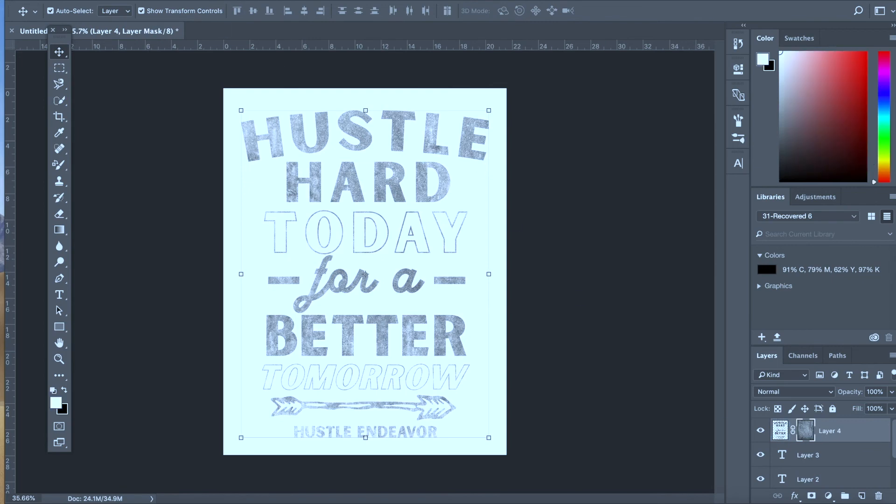
Step: Apply Curves to Layer 4's texture mask with curve points at input/output 69/152, 100/209 and 57/89
{"action": "left_click", "coordinate": [168, 0]}
{"action": "mouse_move", "coordinate": [210, 12]}
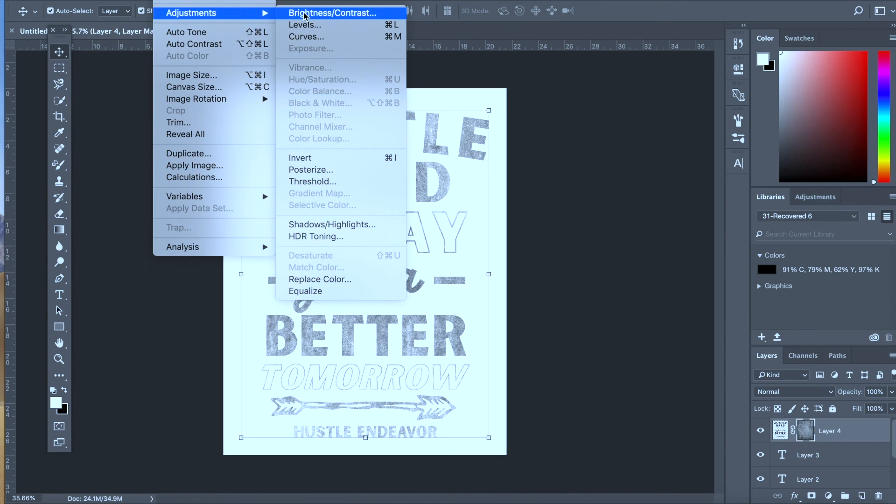
{"action": "left_click", "coordinate": [318, 36]}
{"action": "left_click_drag", "start_coordinate": [604, 211], "coordinate": [581, 176]}
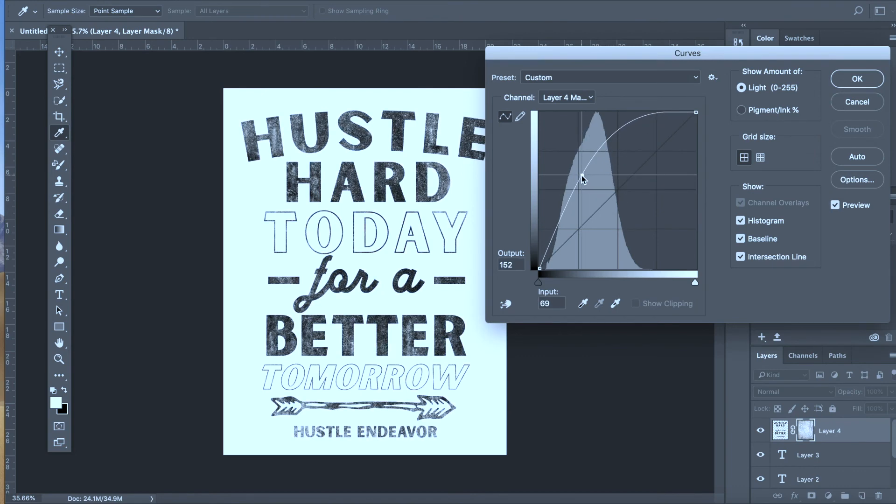
{"action": "left_click", "coordinate": [611, 137]}
{"action": "mouse_move", "coordinate": [612, 137]}
{"action": "left_mouse_down"}
{"action": "mouse_move", "coordinate": [634, 161]}
{"action": "mouse_move", "coordinate": [591, 134]}
{"action": "mouse_move", "coordinate": [601, 140]}
{"action": "left_mouse_up"}
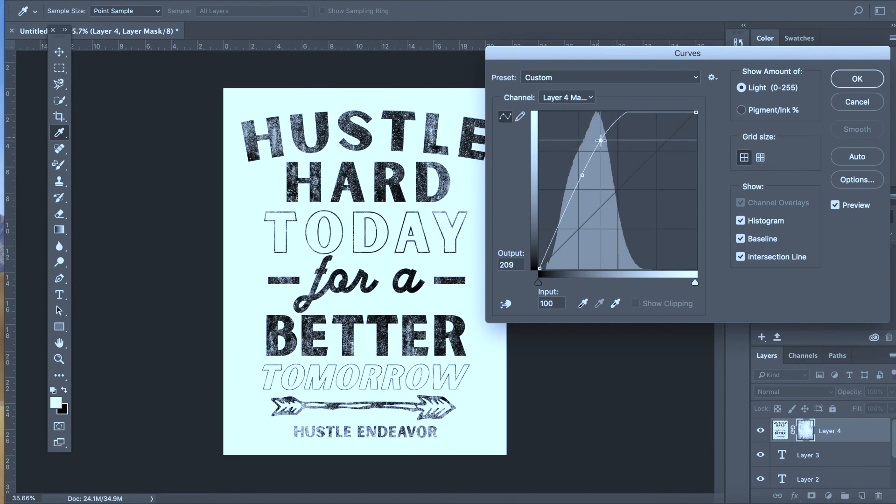
{"action": "left_click_drag", "start_coordinate": [572, 188], "coordinate": [574, 214]}
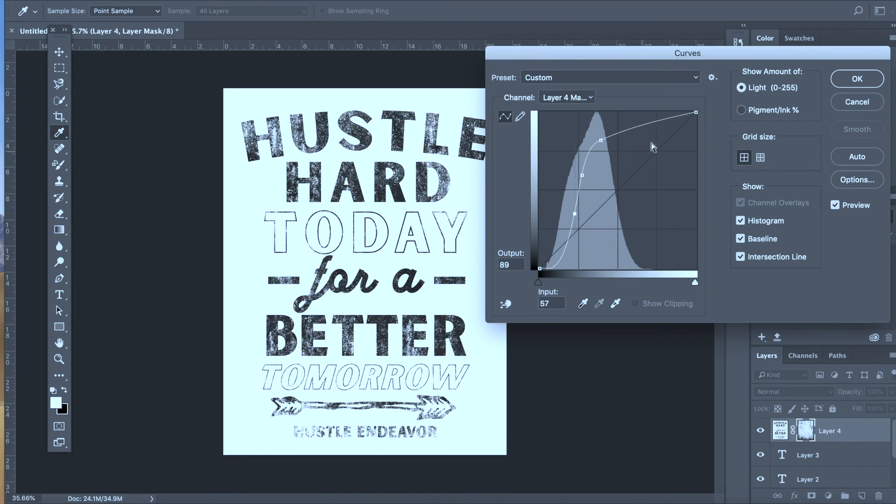
{"action": "left_click", "coordinate": [856, 78]}
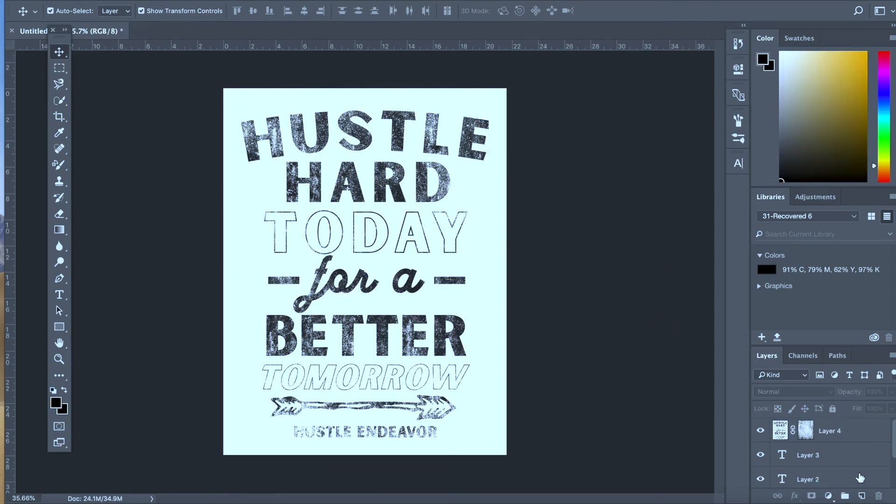
Step: Hide the Background layer so the distressed lettering sits on transparency, and inspect the artwork up close
{"action": "scroll", "coordinate": [802, 480], "scroll_direction": "down", "scroll_amount": 3}
{"action": "left_click", "coordinate": [760, 476]}
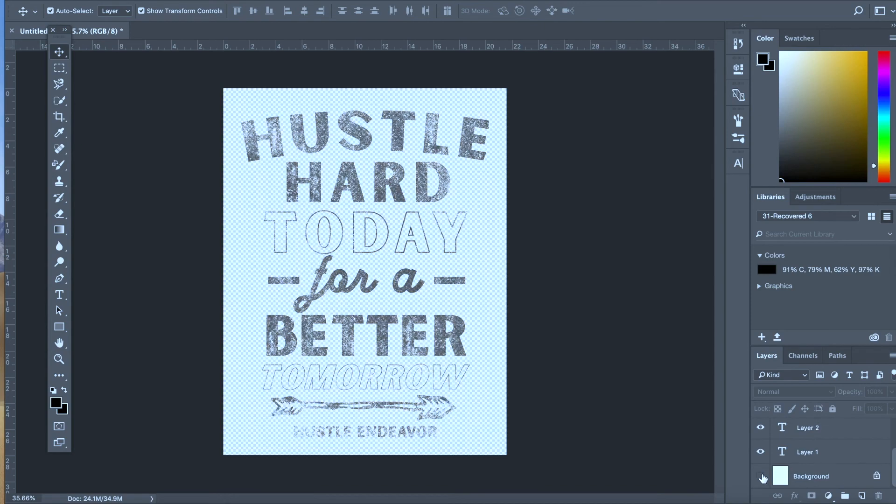
{"action": "scroll", "coordinate": [625, 441], "scroll_direction": "up", "scroll_amount": 3}
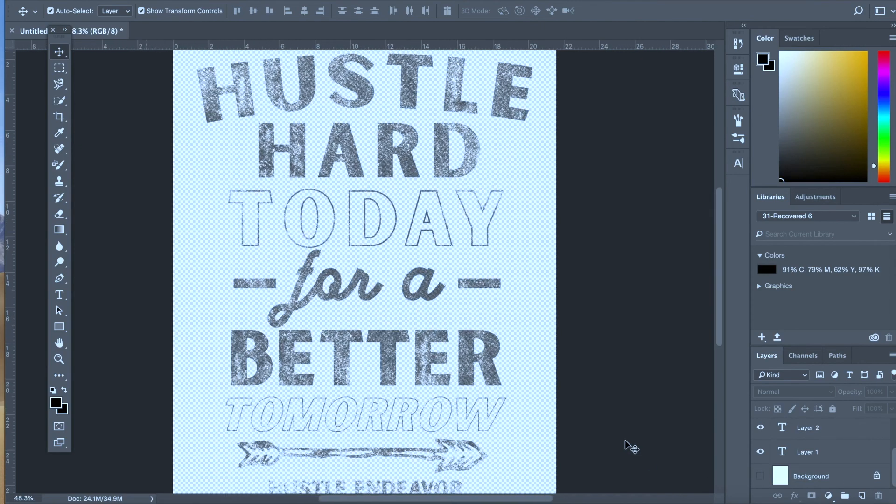
{"action": "scroll", "coordinate": [625, 440], "scroll_direction": "down", "scroll_amount": 3}
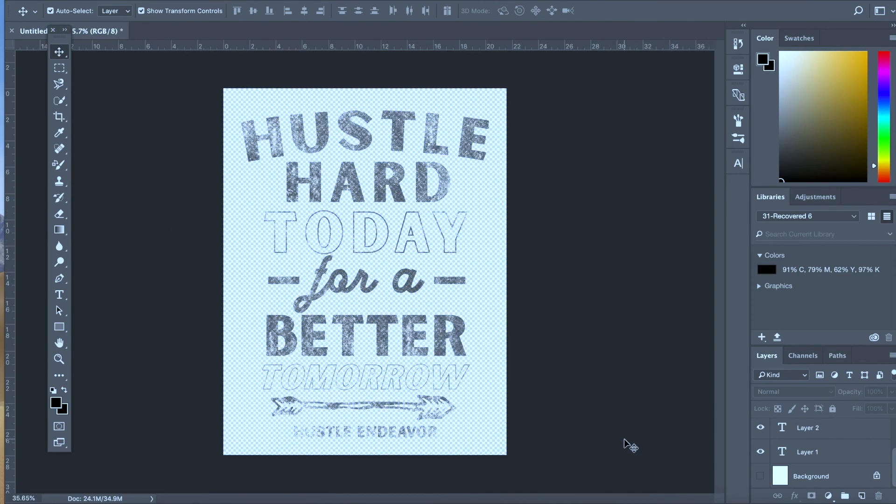